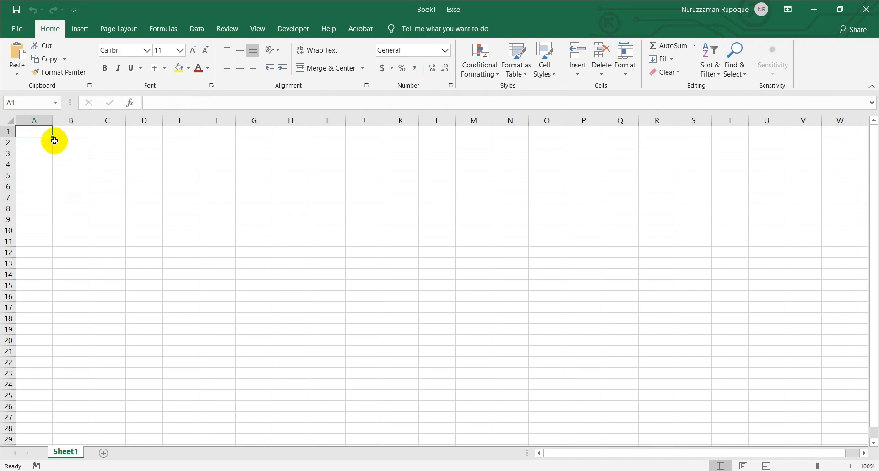
Select a large block of cells starting at A1, and several single cells ending with D5, to examine the grid
left_click_drag(40, 132, 803, 253)
left_click(132, 168)
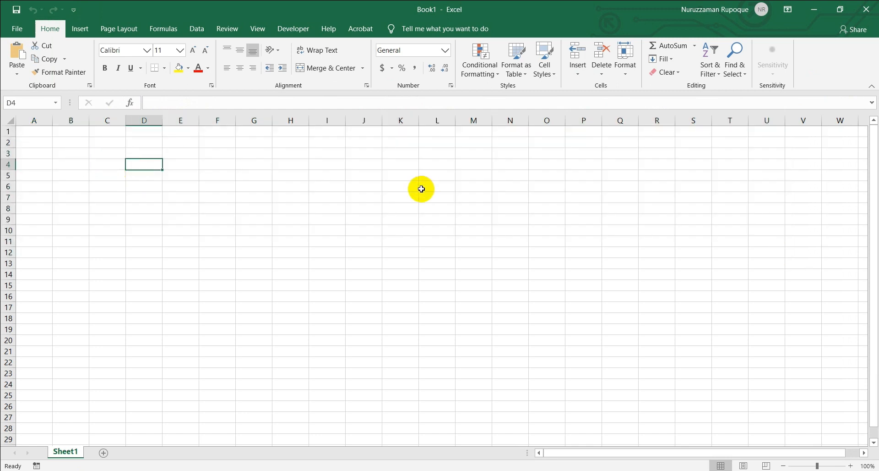
left_click(102, 155)
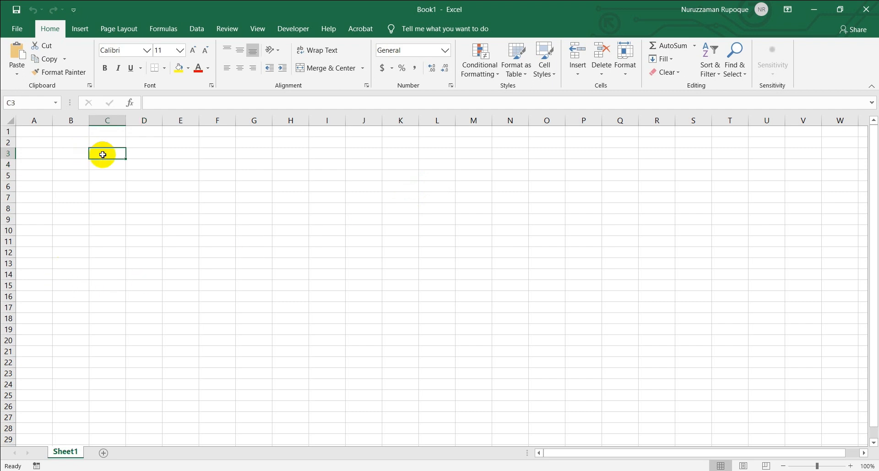
left_click(165, 146)
left_click(186, 157)
left_click(185, 178)
left_click(185, 188)
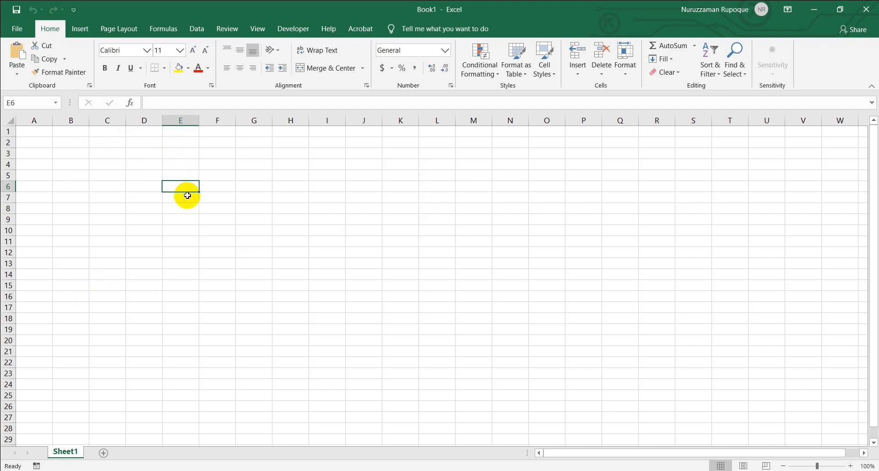
left_click(131, 175)
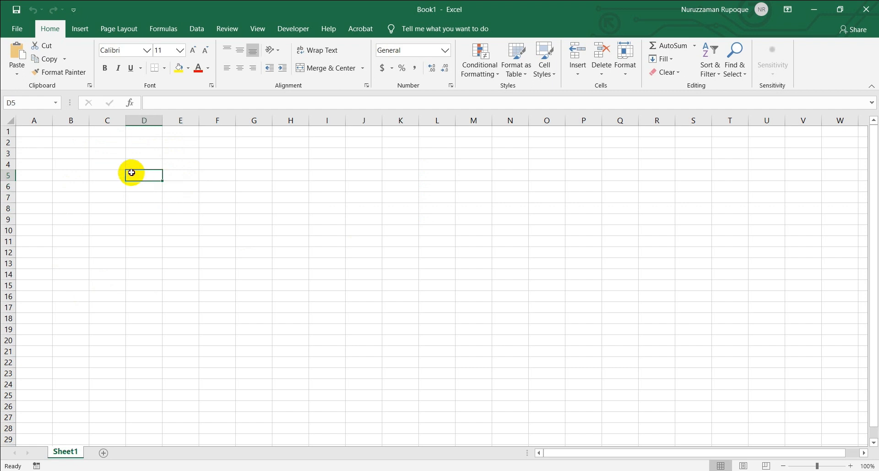
Select entire columns A, C, E and F one at a time, followed by entire rows 1 and 4
left_click(36, 121)
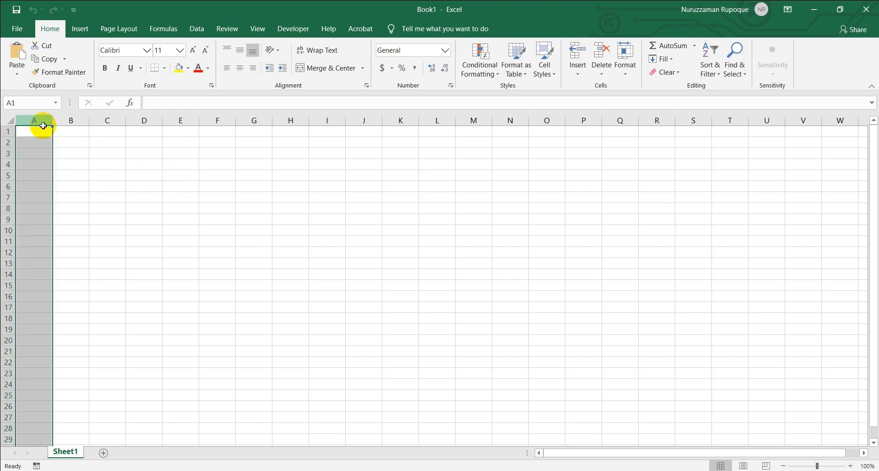
left_click(102, 117)
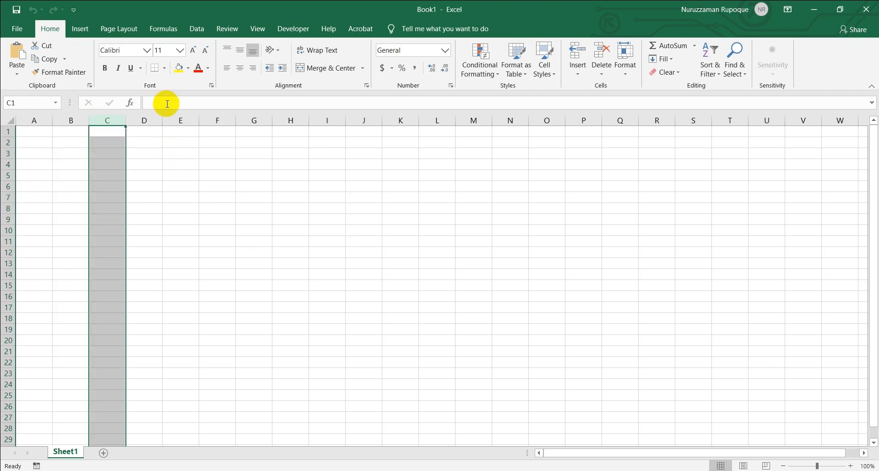
left_click(182, 121)
left_click(225, 119)
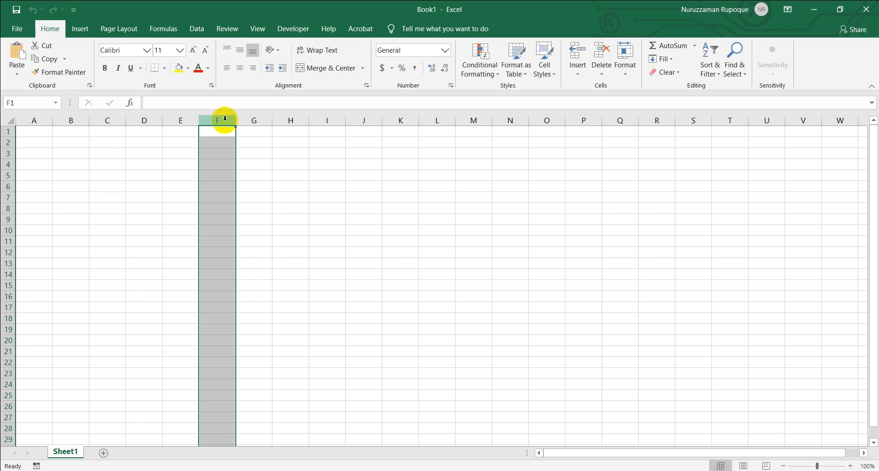
left_click(8, 131)
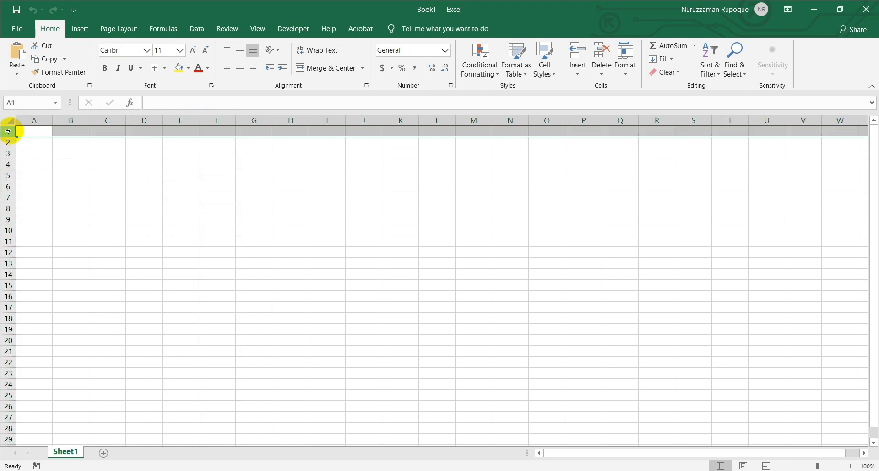
left_click(5, 164)
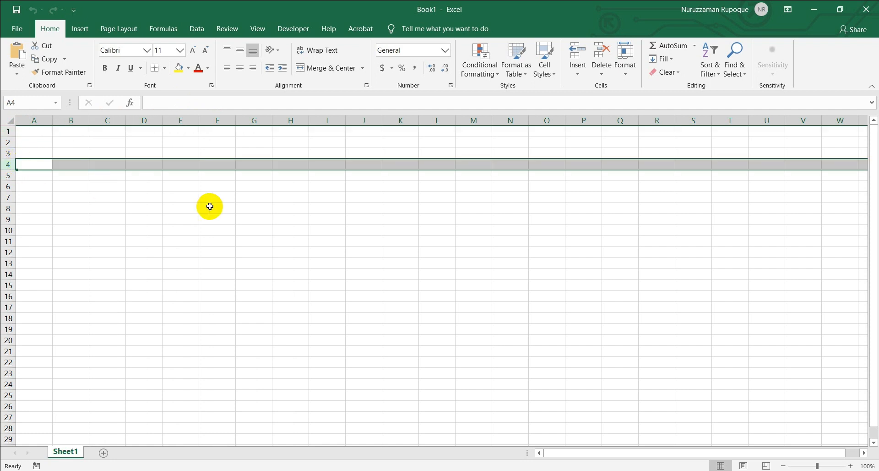
Select the whole of column B and inspect how far it extends, and select the whole of row 2
left_click(81, 119)
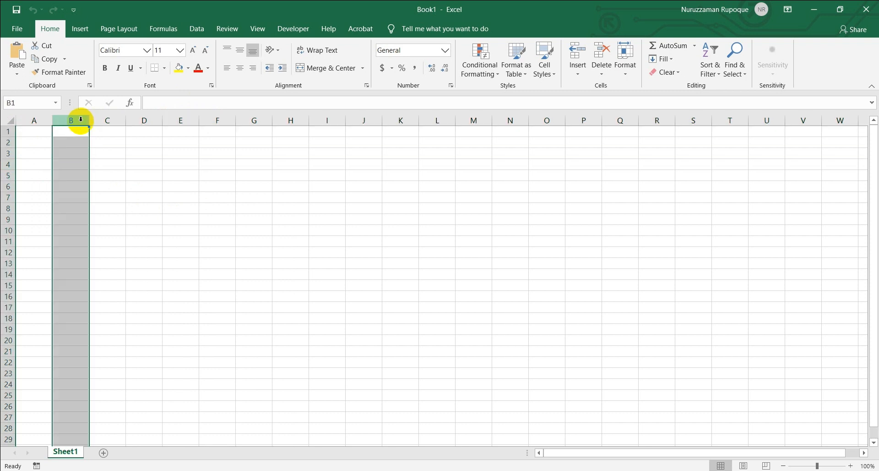
scroll(87, 275, "down", 7)
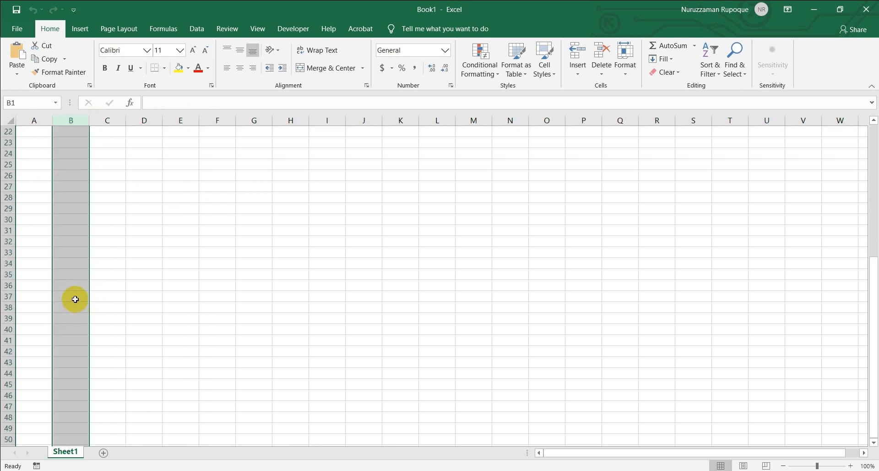
scroll(72, 298, "up", 7)
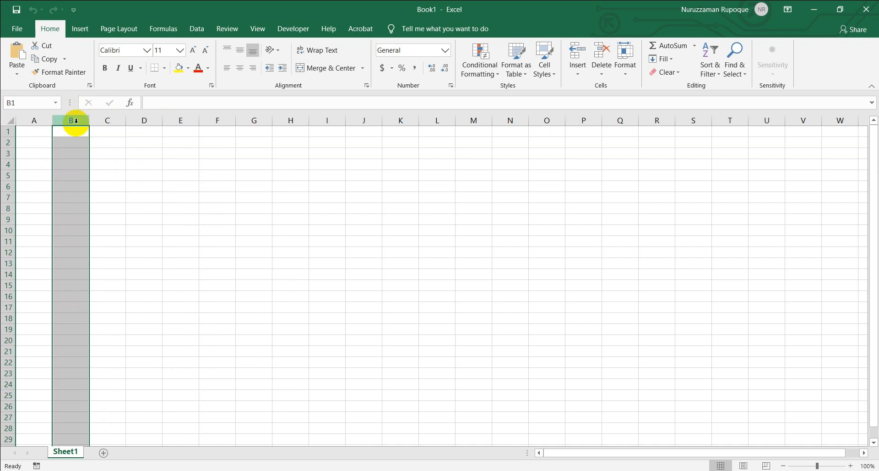
left_click(3, 142)
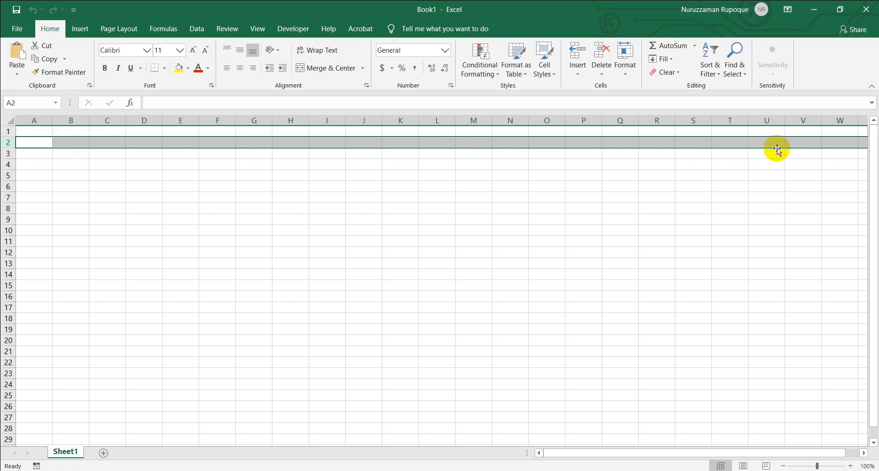
Select cell C3 and look through the available text orientation options without applying any
left_click(138, 175)
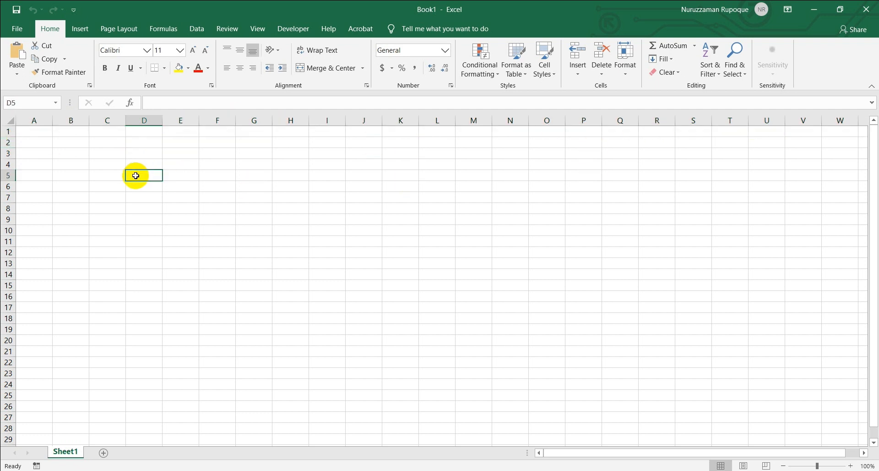
left_click(110, 176)
left_click(109, 164)
left_click(108, 155)
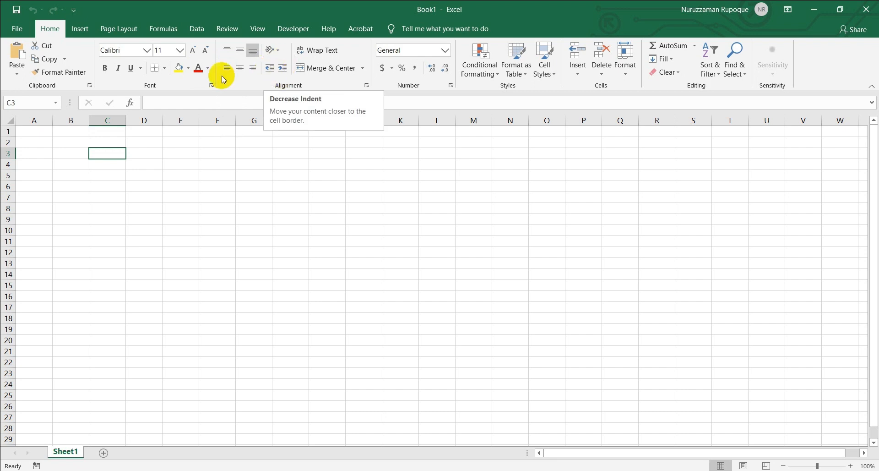
left_click(280, 52)
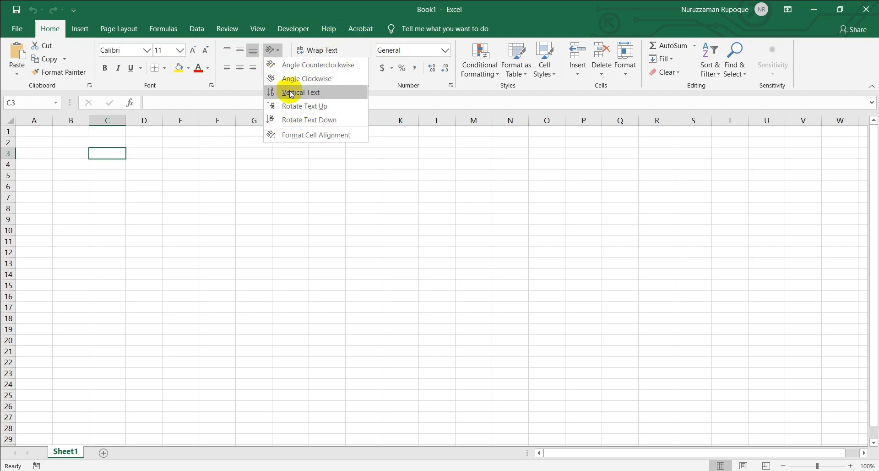
left_click(345, 13)
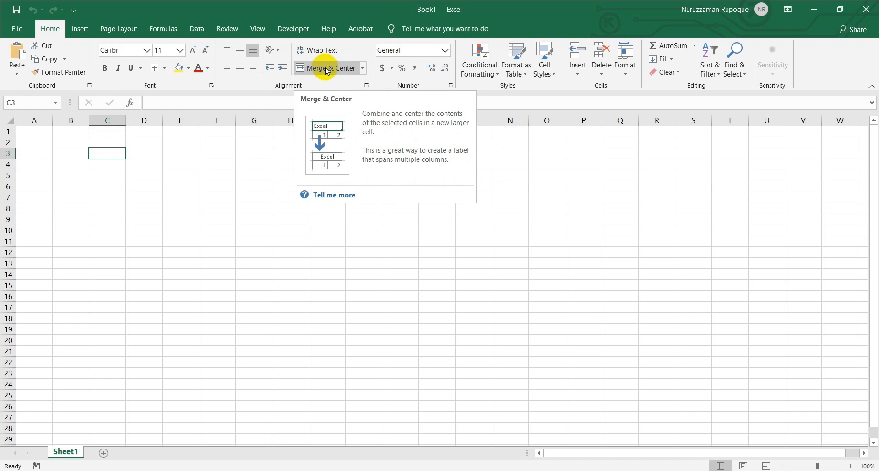
Enter the column headings Name, Location, Email and Phone in cells A1 to D1
left_click(72, 133)
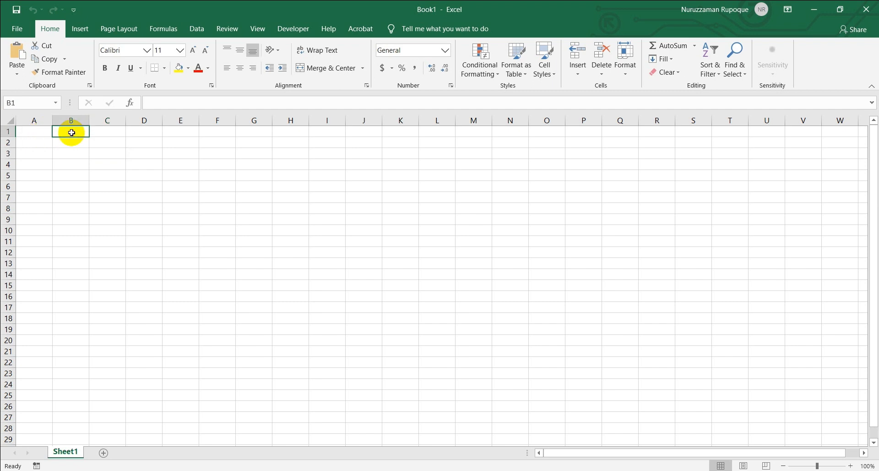
left_click(44, 129)
type("Name")
key("Tab")
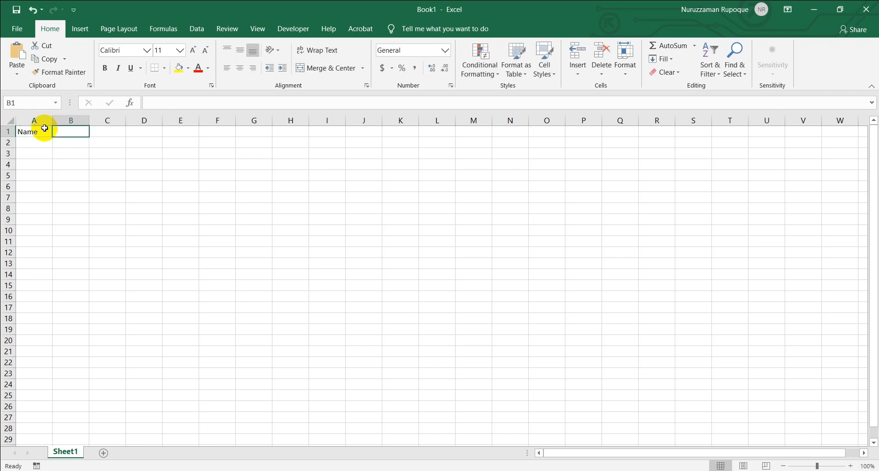
type("Loca")
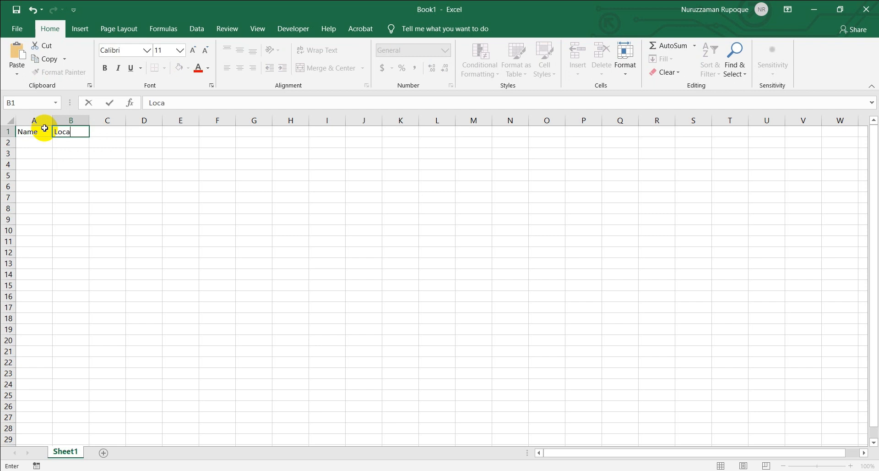
type("tion")
key("Tab")
type("Emai")
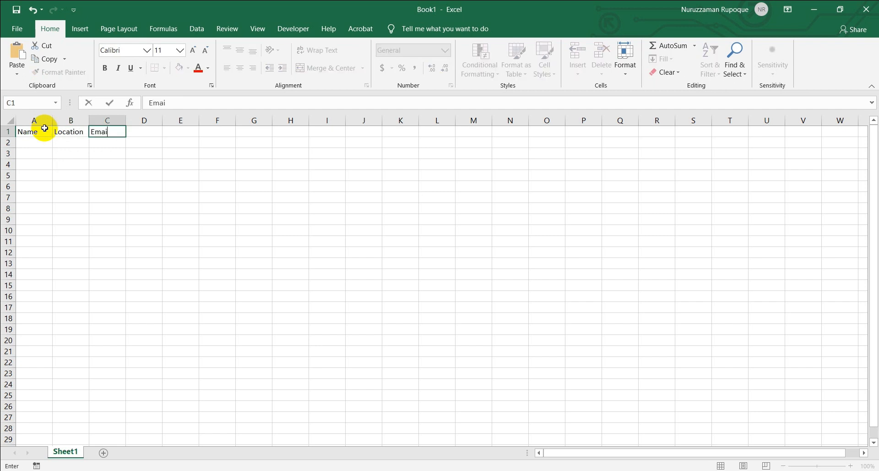
key("Tab")
type("Phone")
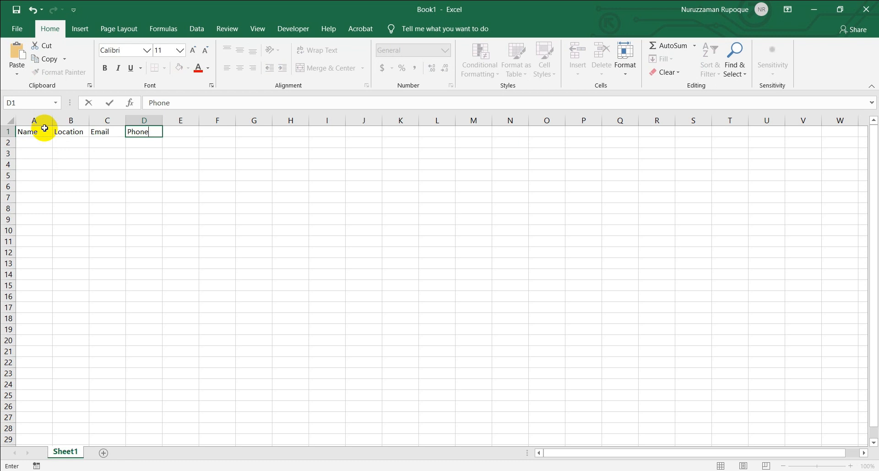
left_click(101, 147)
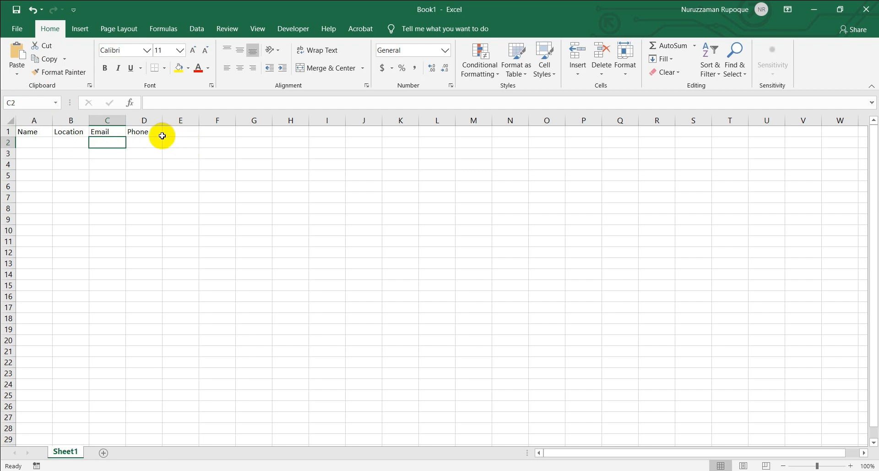
Merge and center the Phone heading across cells D1 and E1
left_click_drag(155, 132, 174, 132)
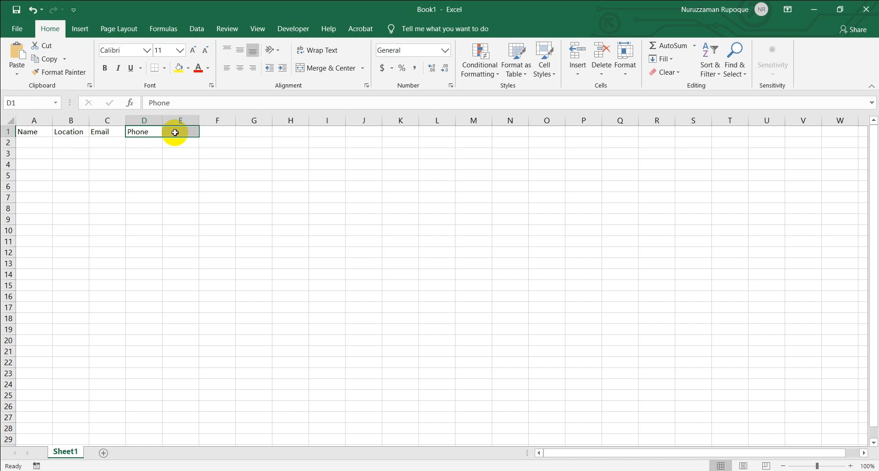
left_click(158, 144)
left_click(155, 132)
left_click(186, 131)
left_click(156, 128)
left_click(181, 134)
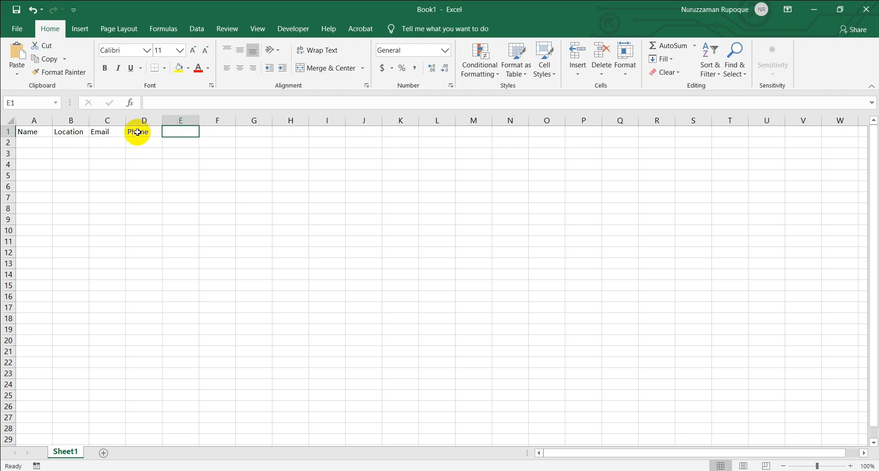
left_click_drag(142, 129, 178, 129)
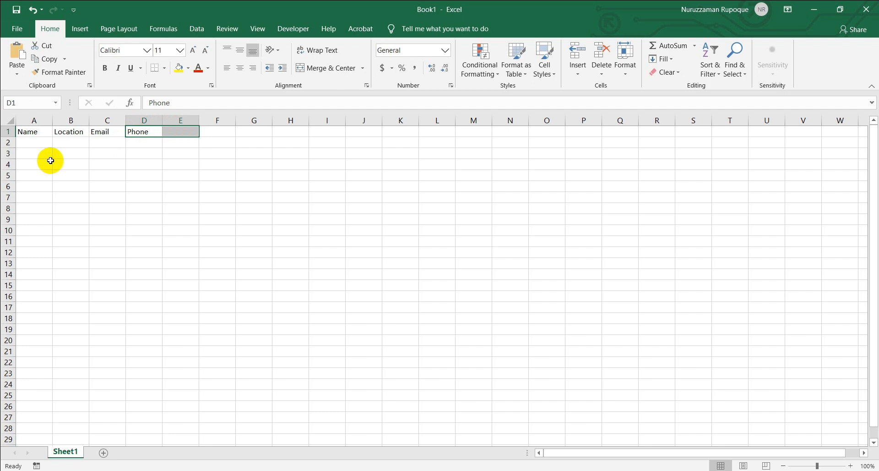
left_click(335, 72)
left_click(145, 145)
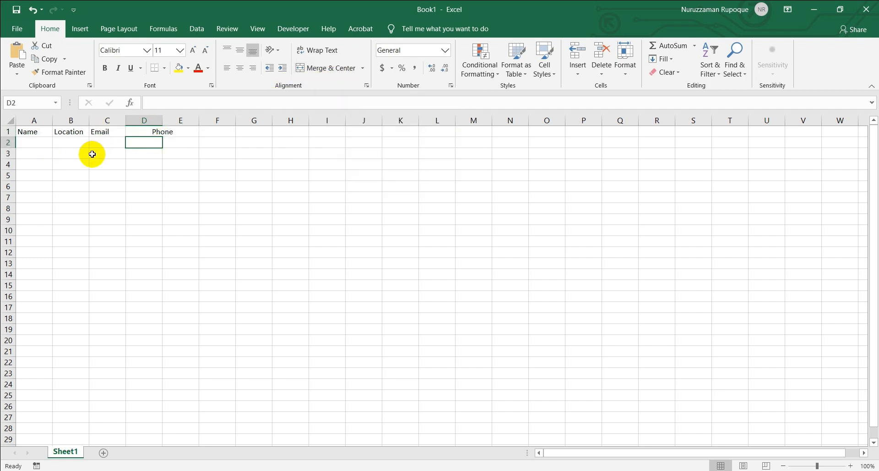
Unmerge the Phone heading back into separate cells D1 and E1, and select each one to check
left_click(163, 132)
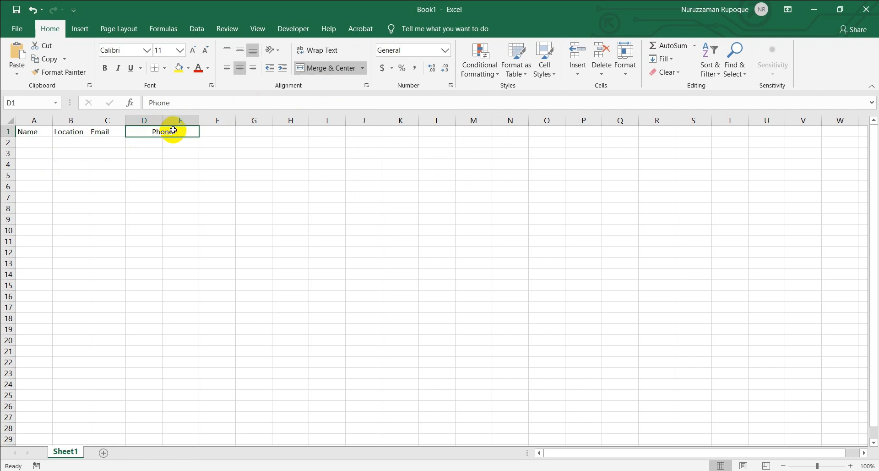
left_click(339, 70)
left_click(107, 186)
left_click(151, 132)
left_click(177, 133)
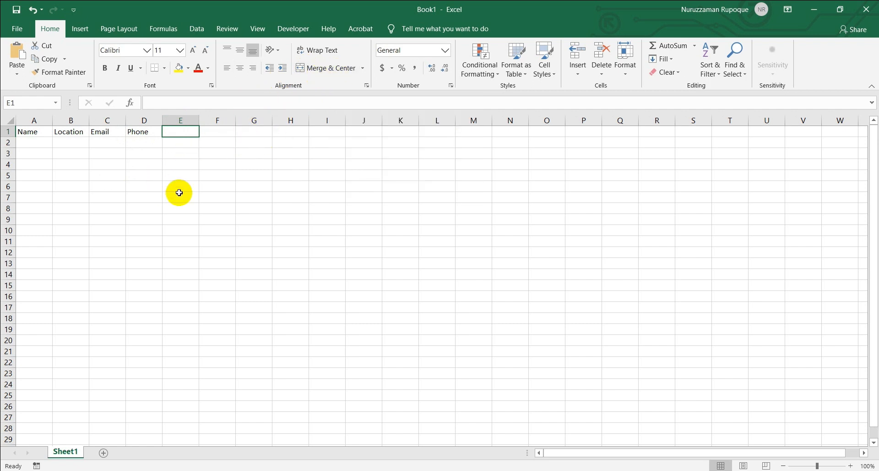
Enter a sentence in cell E4 that starts with "My Name Is" and ends with the person's name
left_click(179, 166)
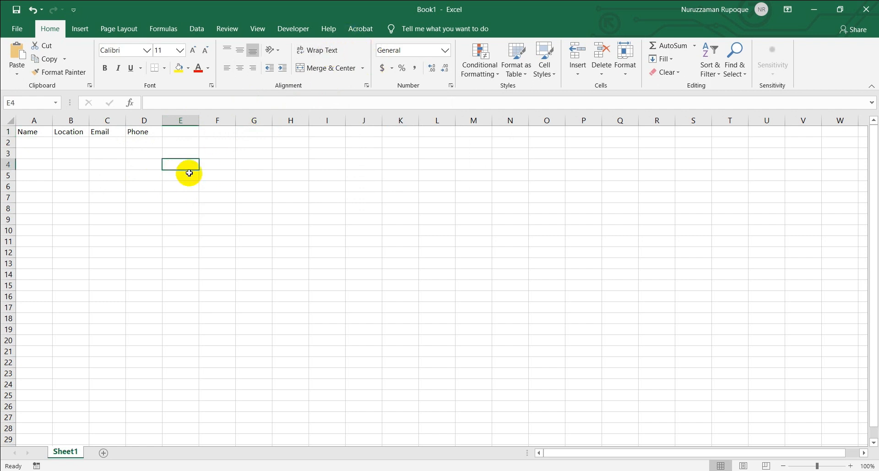
type("My Name Is Rupoque")
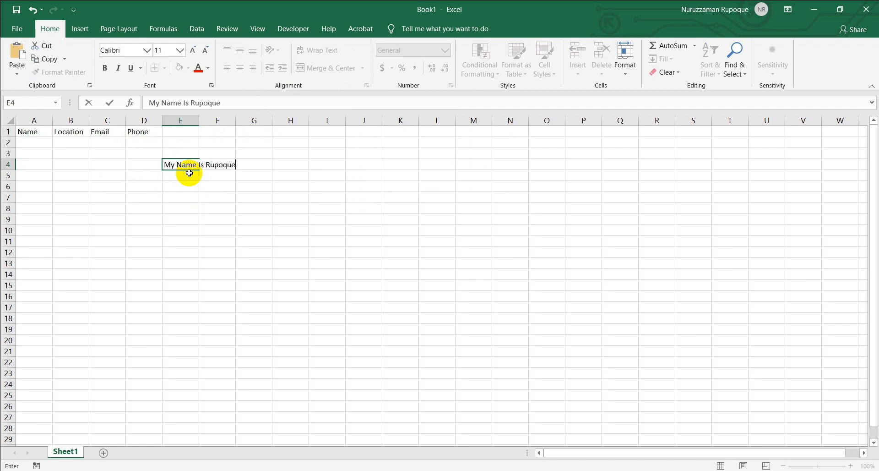
left_click(222, 251)
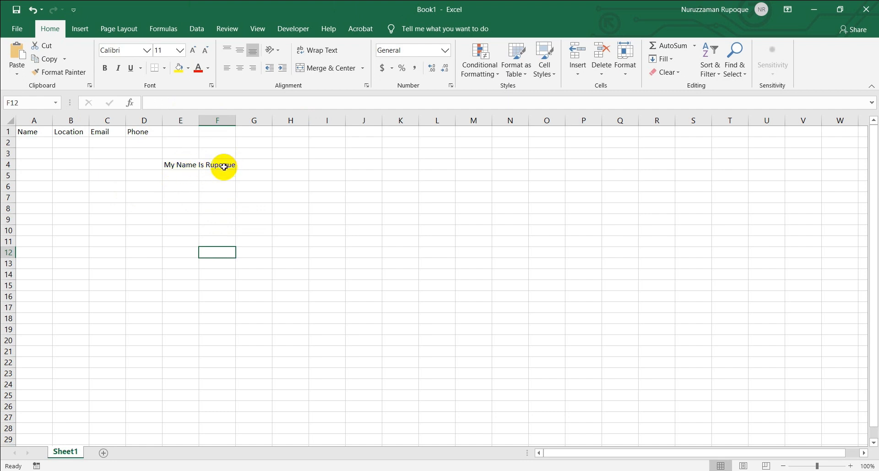
Examine the full content of cell E4 to see which cell holds the overflowing sentence
left_click(180, 165)
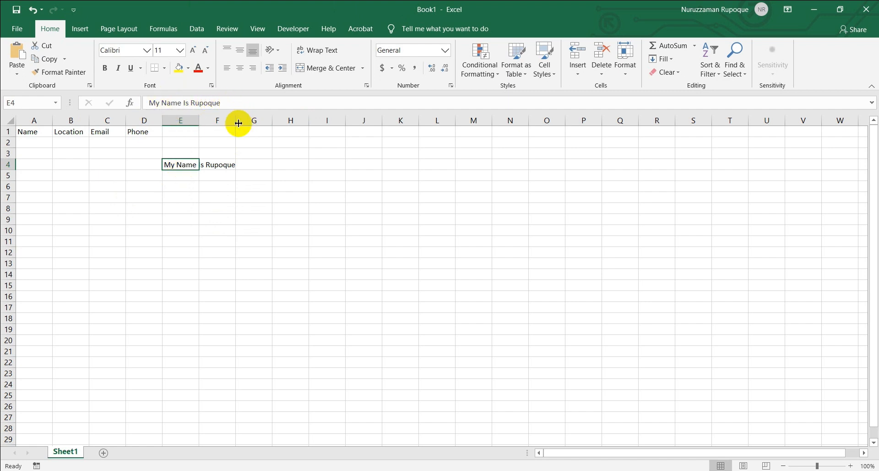
left_click_drag(222, 103, 147, 107)
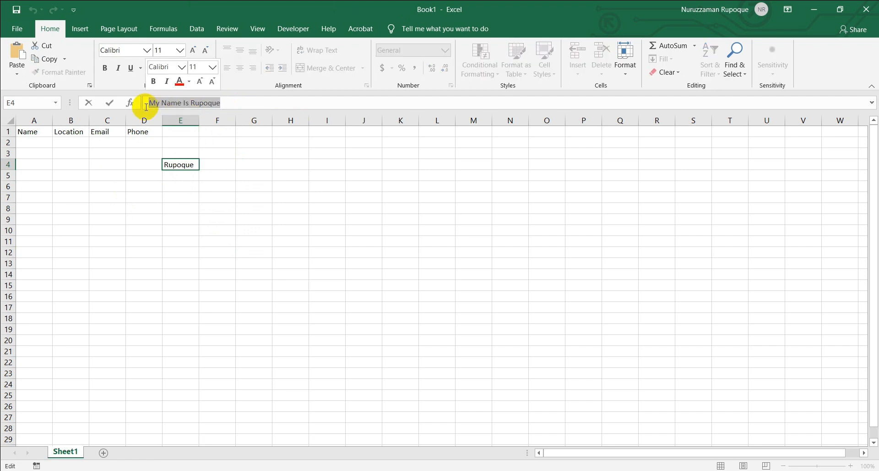
left_click(183, 182)
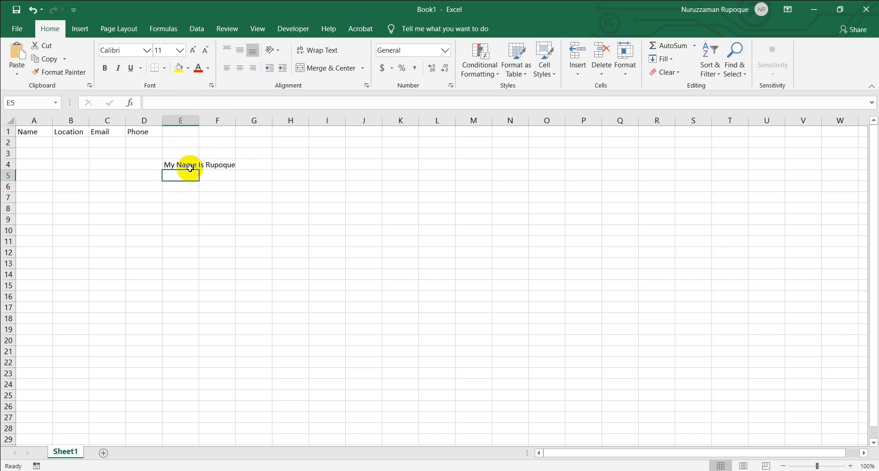
Compare the contents of cells F4 and E4, and turn on Wrap Text for the overflowing sentence in E4
left_click(228, 165)
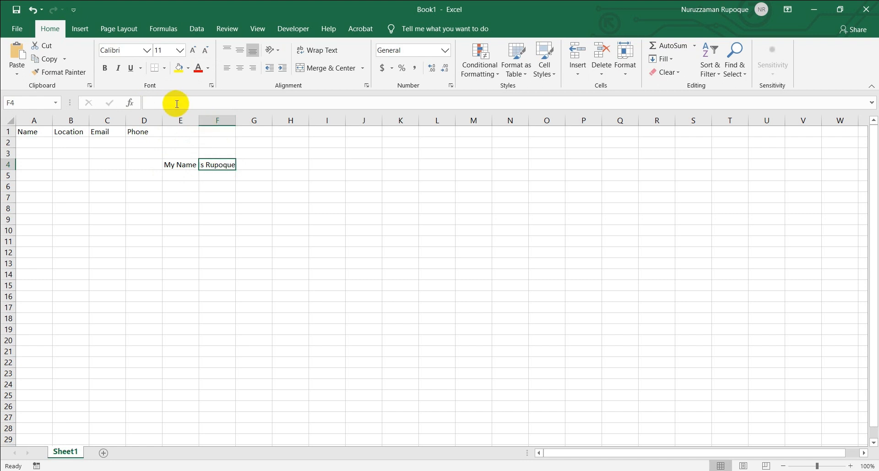
double_click(220, 163)
left_click(205, 188)
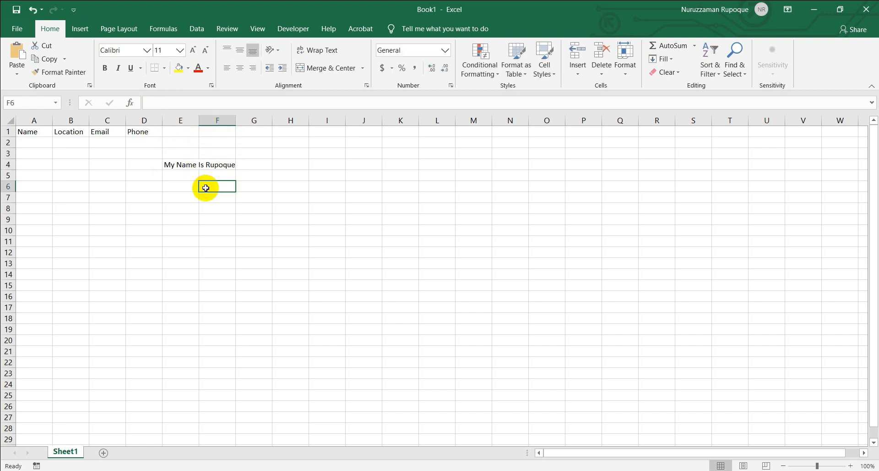
double_click(182, 164)
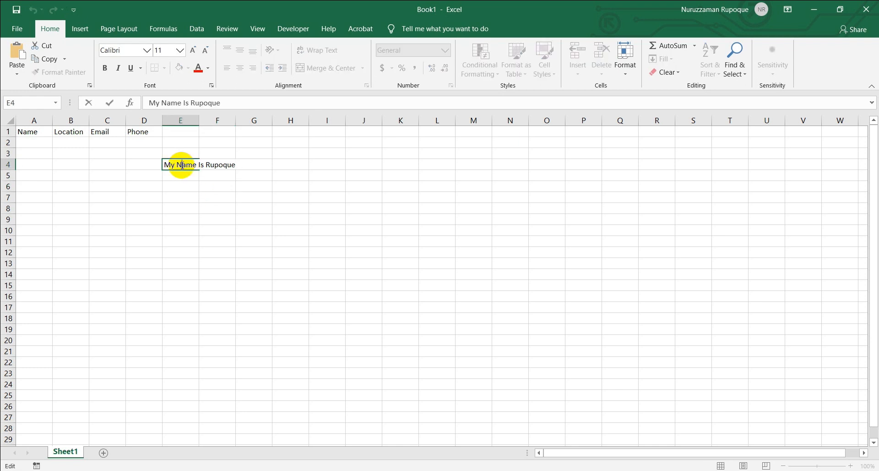
left_click(191, 181)
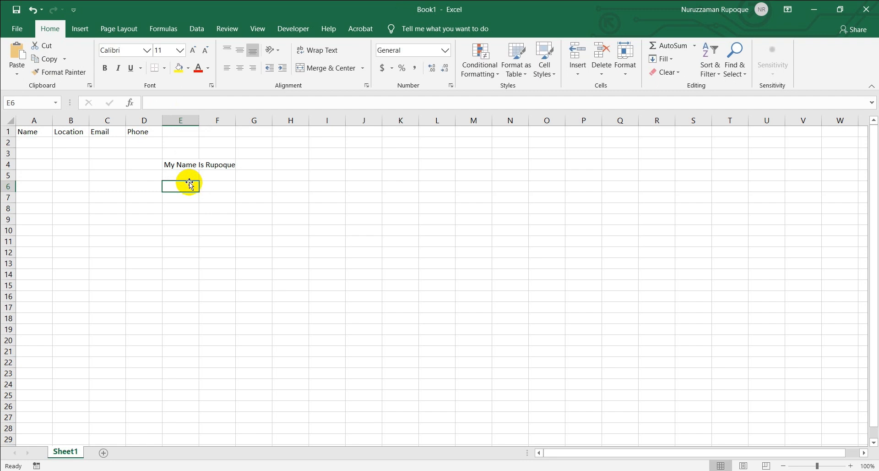
left_click(192, 166)
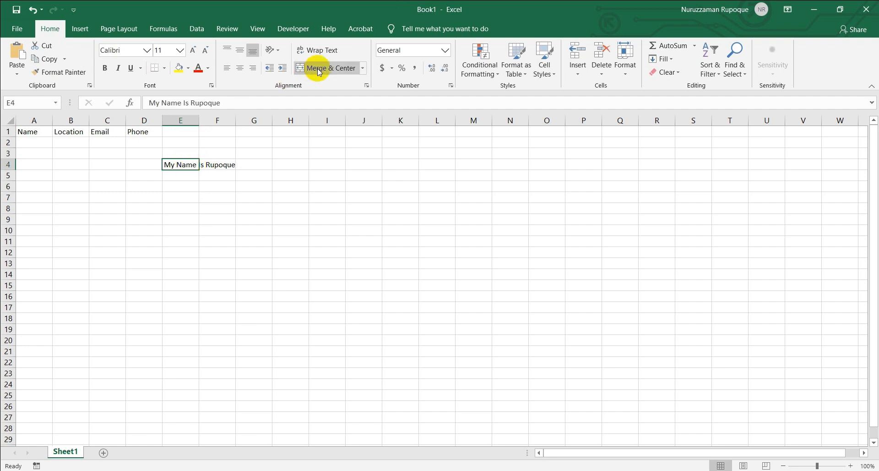
left_click(321, 50)
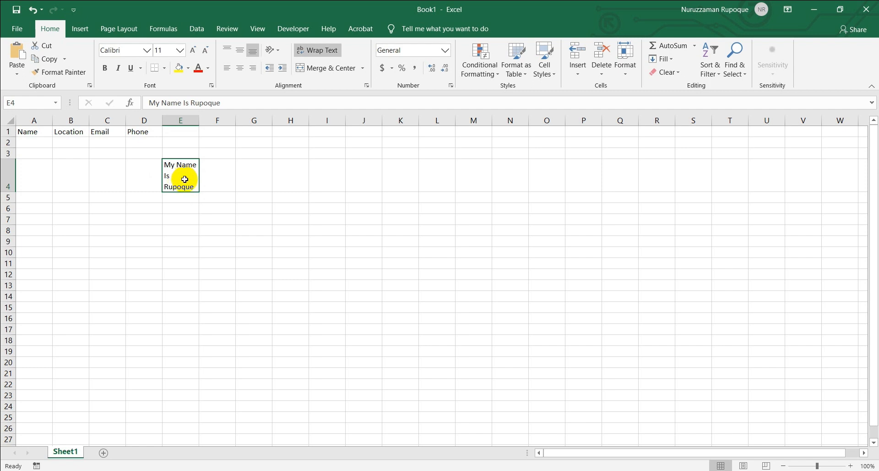
Switch to Word, create a blank document and generate placeholder paragraphs with =lorem(3,4)
left_click(192, 470)
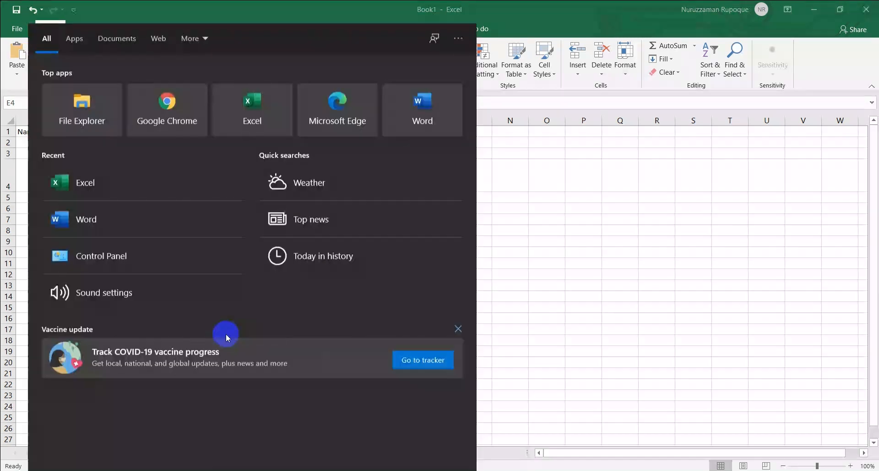
left_click(422, 106)
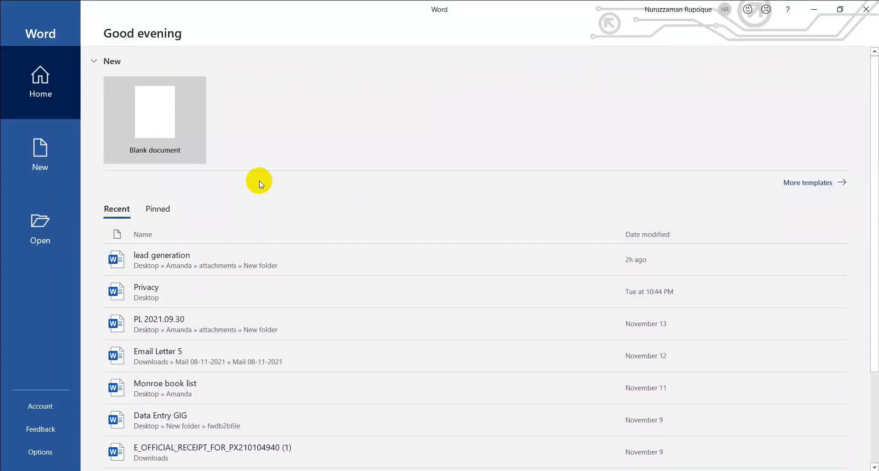
left_click(155, 130)
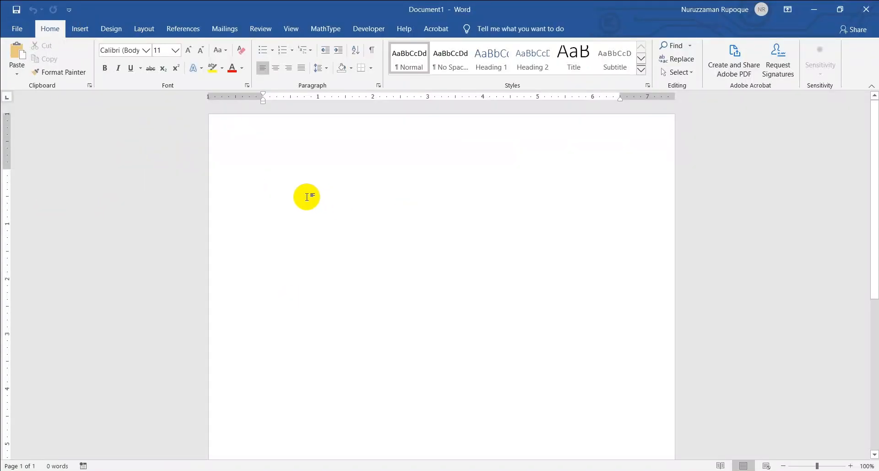
type("=lorem(3,4")
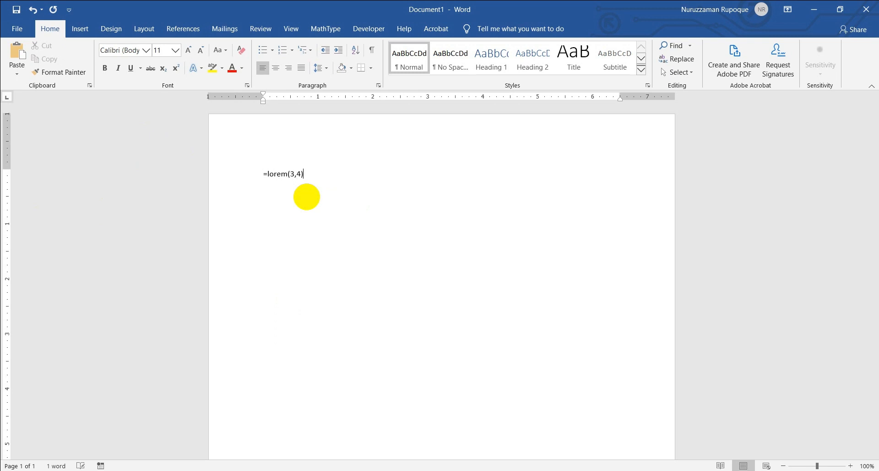
key("Return")
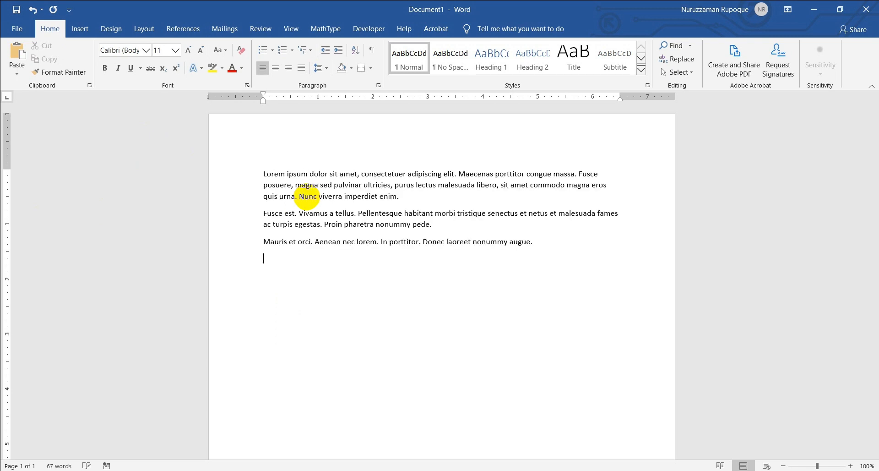
Copy the generated lorem ipsum paragraphs and paste them into cell F7 of the Excel workbook
left_click_drag(262, 173, 583, 238)
key("ctrl+c")
left_click(453, 470)
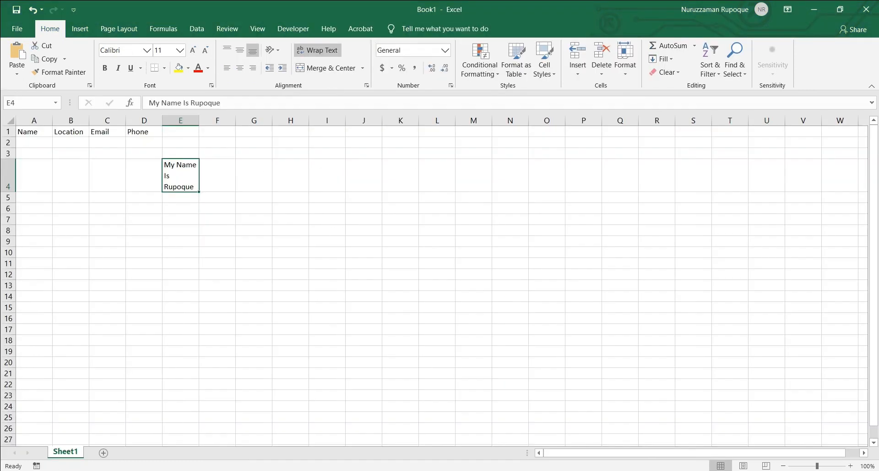
double_click(206, 222)
key("ctrl+v")
key("ctrl+Return")
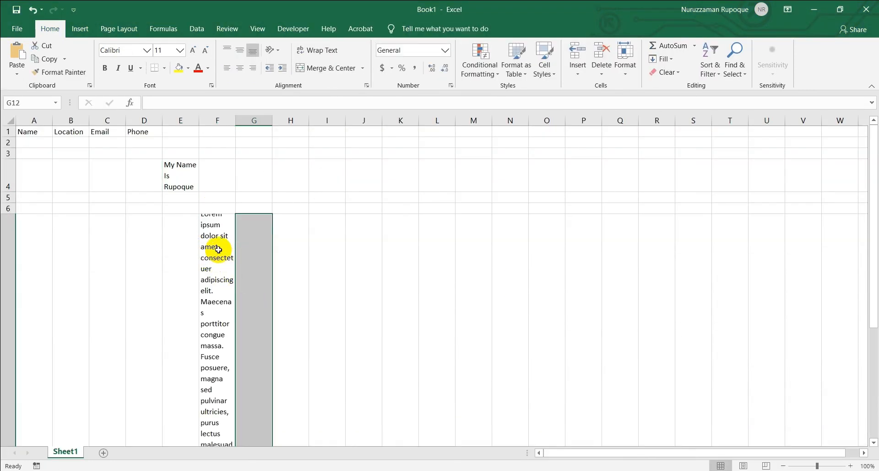
Turn off Wrap Text for the lorem ipsum text in F7 and compare it with the wrapped sentence in E4
left_click(315, 49)
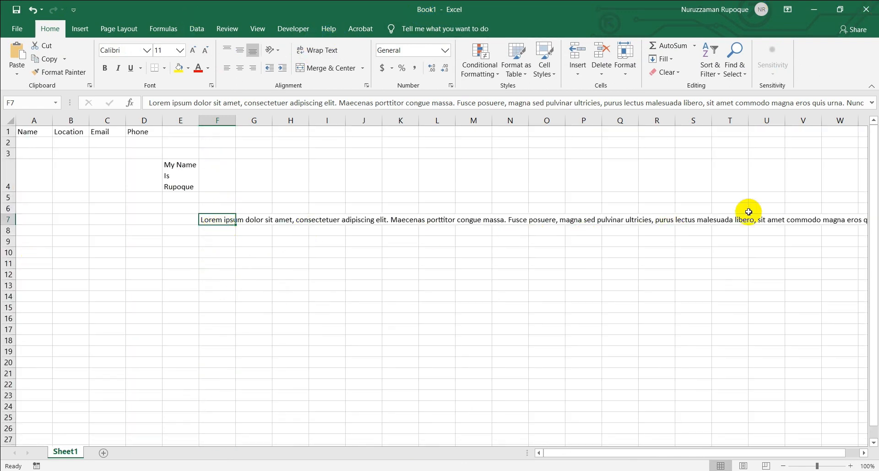
left_click_drag(547, 453, 508, 448)
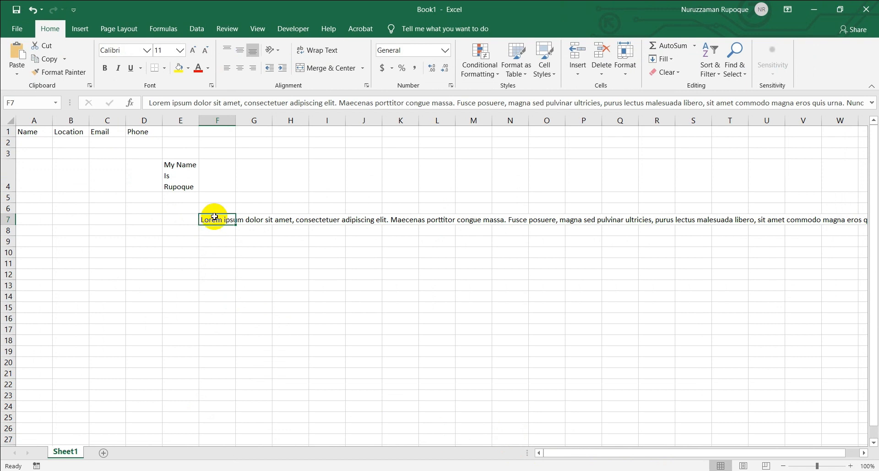
left_click(173, 164)
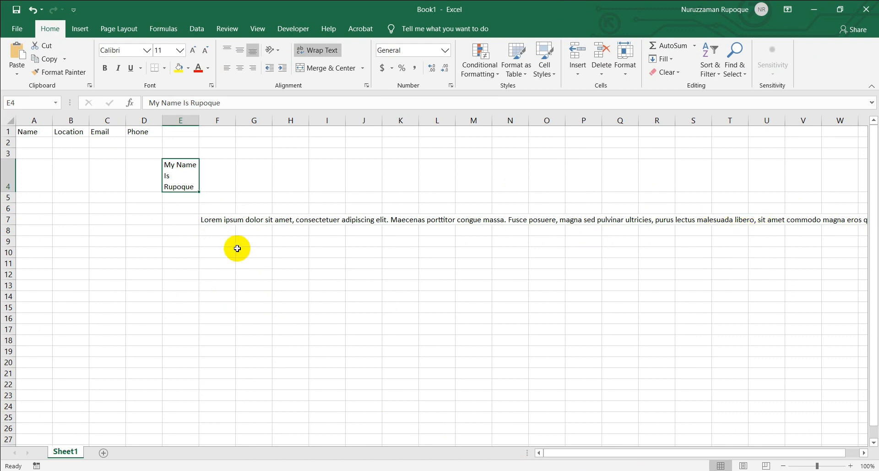
left_click(221, 220)
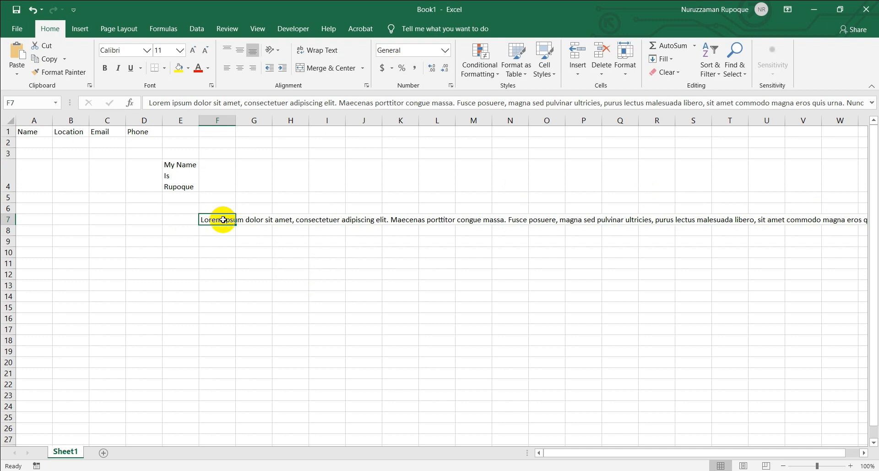
Turn on Wrap Text for cell F7 and widen column F to about five times its width
left_click(323, 50)
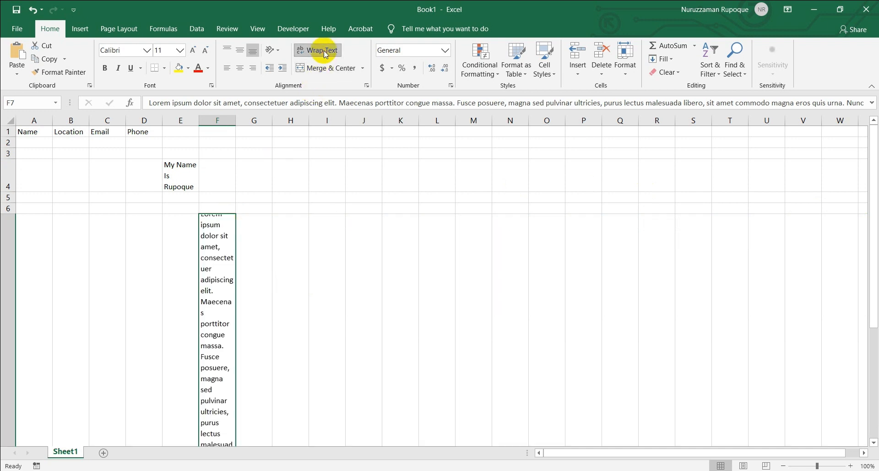
scroll(220, 259, "down", 5)
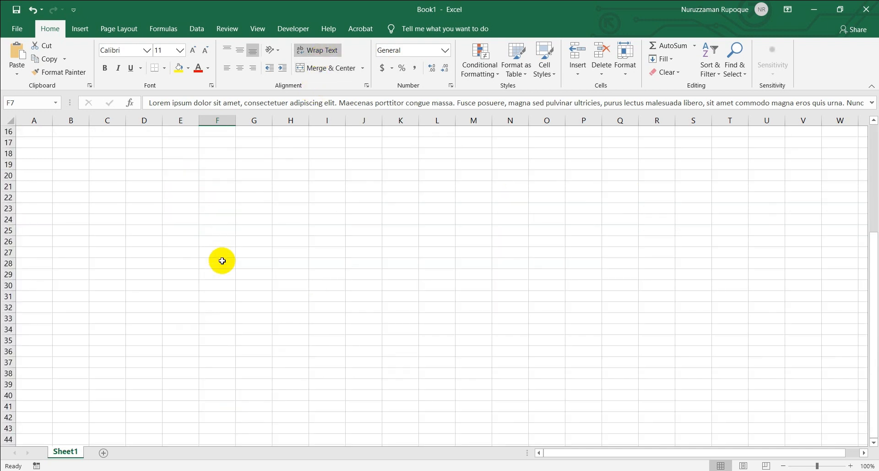
scroll(224, 262, "up", 3)
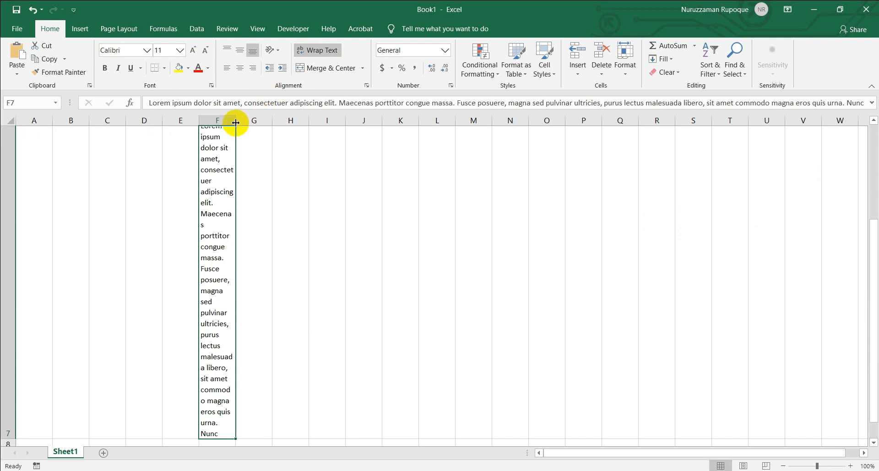
left_click_drag(235, 122, 236, 122)
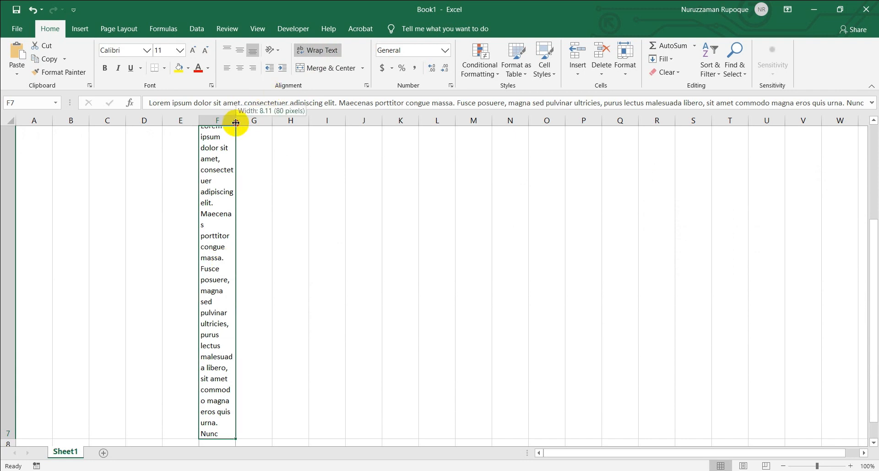
left_click_drag(235, 122, 385, 107)
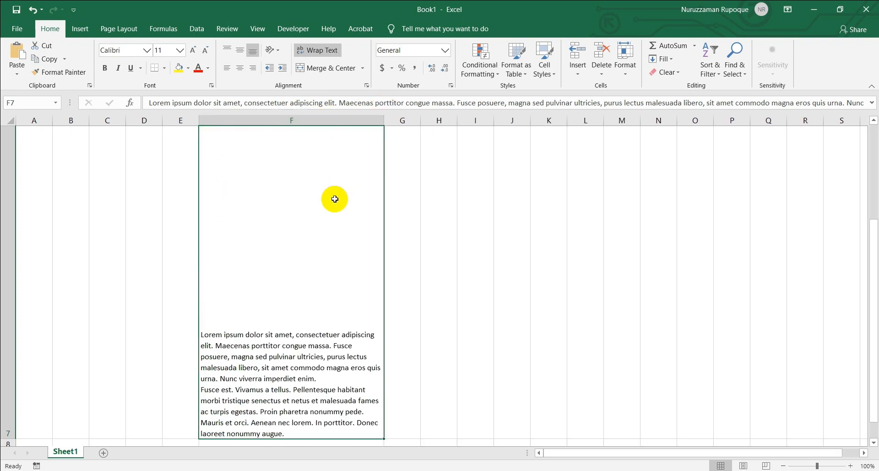
Align the text in F7 to the top of the cell, try bottom alignment, and restore top alignment
scroll(332, 210, "down", 1)
scroll(323, 232, "up", 2)
left_click(231, 50)
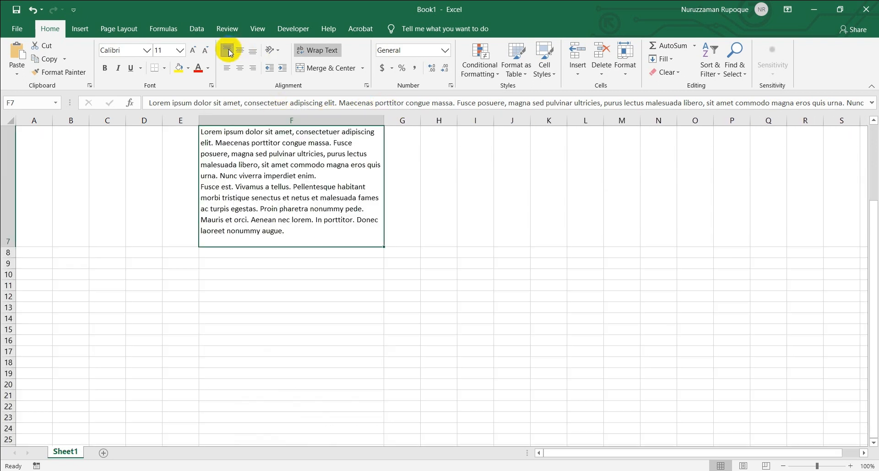
scroll(231, 160, "up", 2)
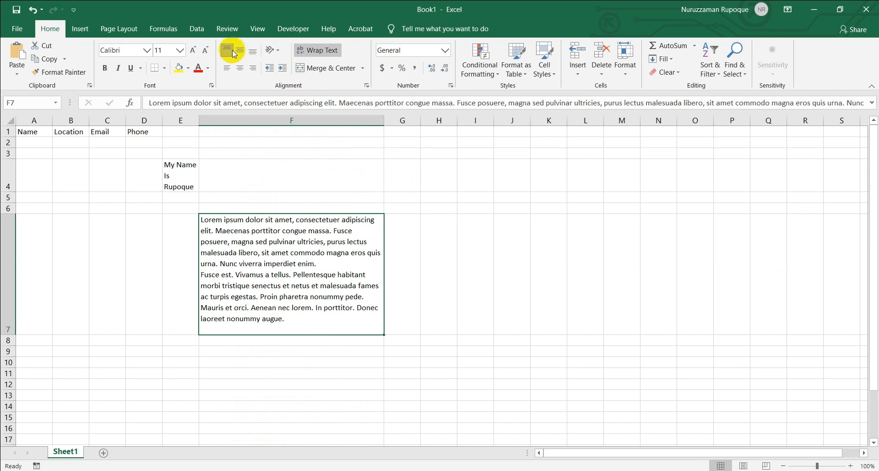
left_click(253, 51)
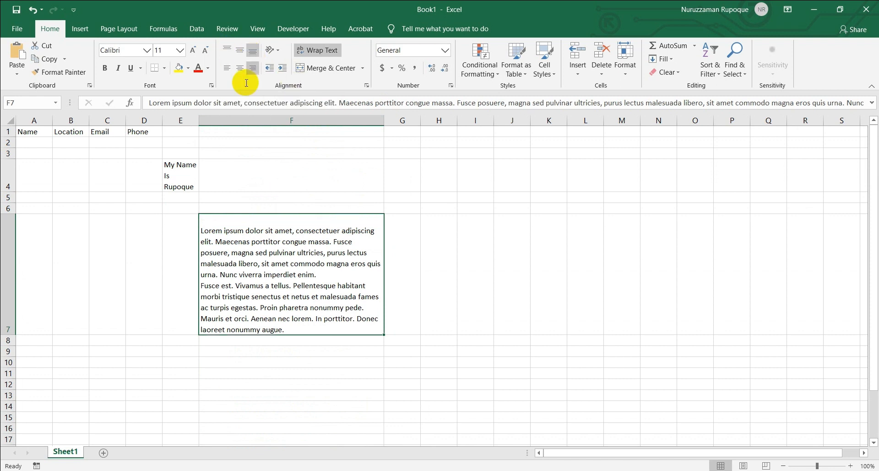
left_click(226, 52)
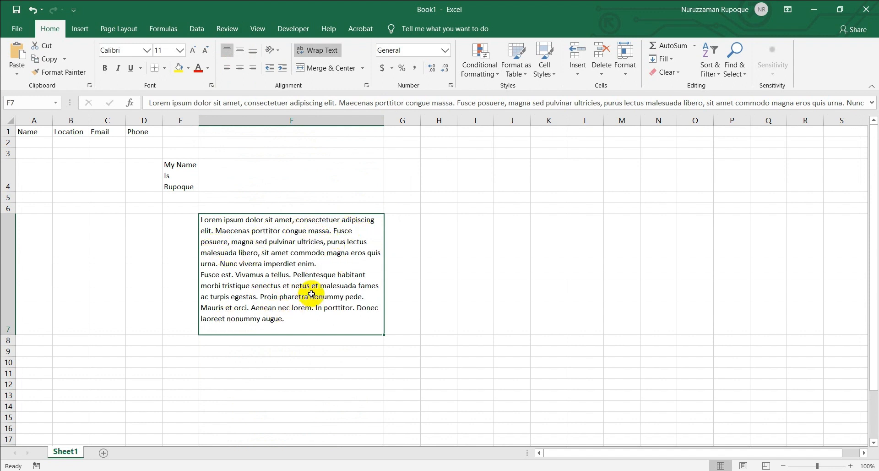
Turn off Wrap Text for the paragraphs in F7 and the sentence in E4
left_click(319, 50)
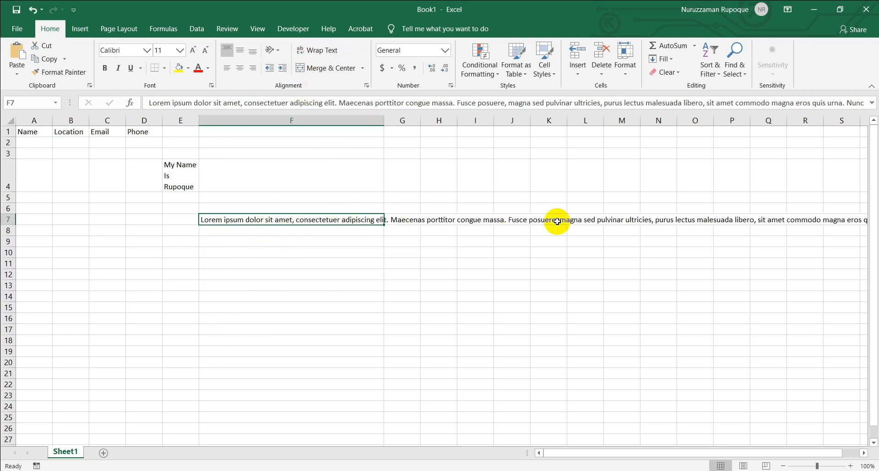
left_click(169, 189)
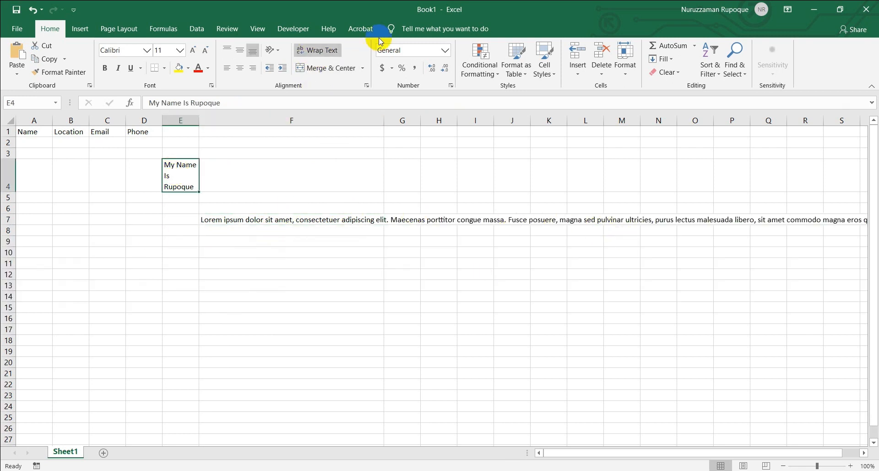
left_click(323, 50)
Delete the sample text in cells E4 and F7, leaving only the headings in row 1
left_click_drag(163, 165, 398, 241)
left_click(166, 216)
key("Delete")
left_click(227, 275)
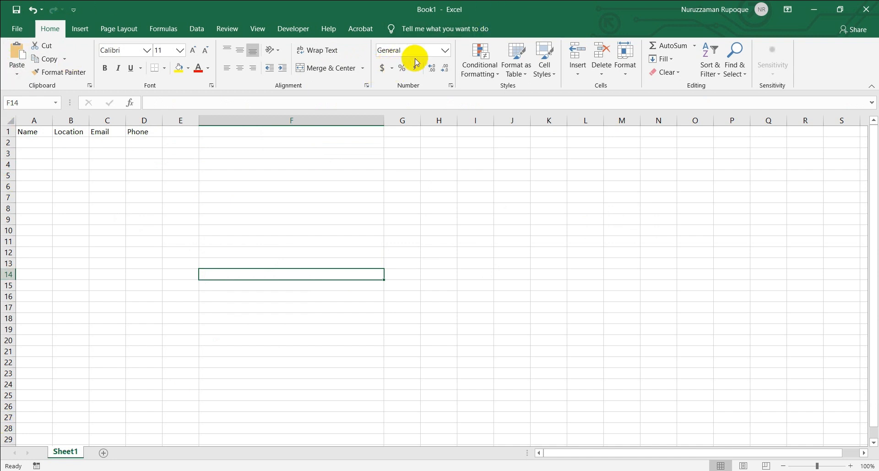
Review the available number formats and the Highlight Cells and Top/Bottom rules of Conditional Formatting
left_click(446, 50)
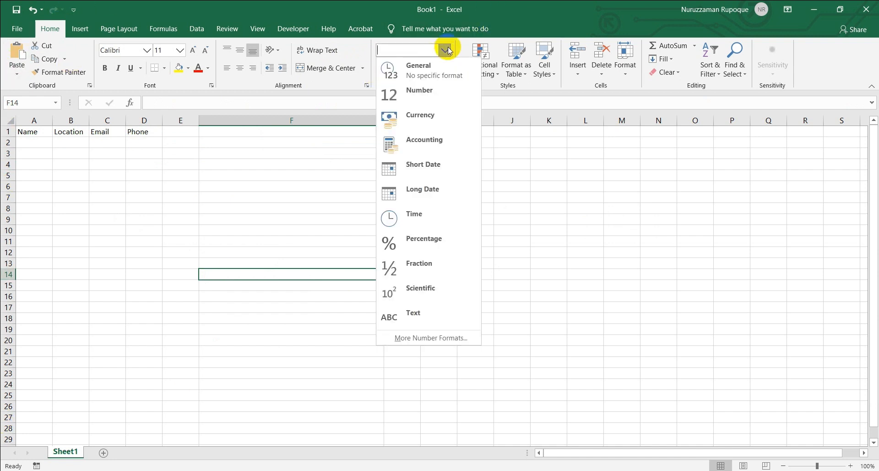
left_click(507, 14)
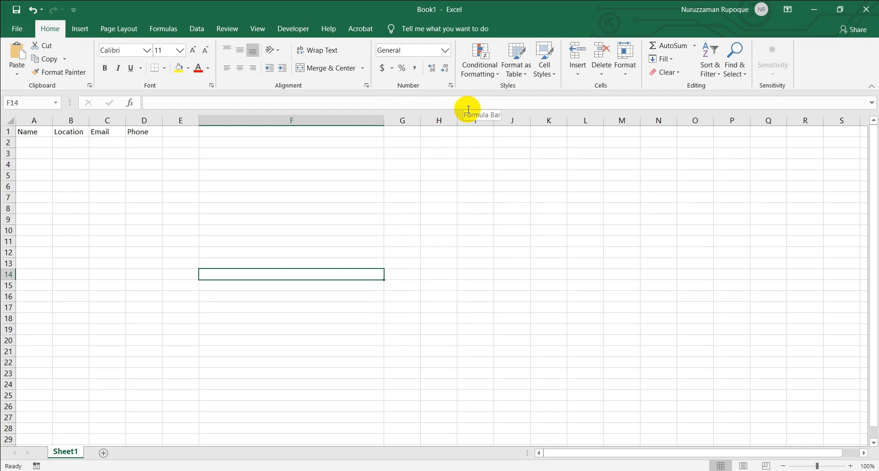
left_click(497, 76)
mouse_move(505, 91)
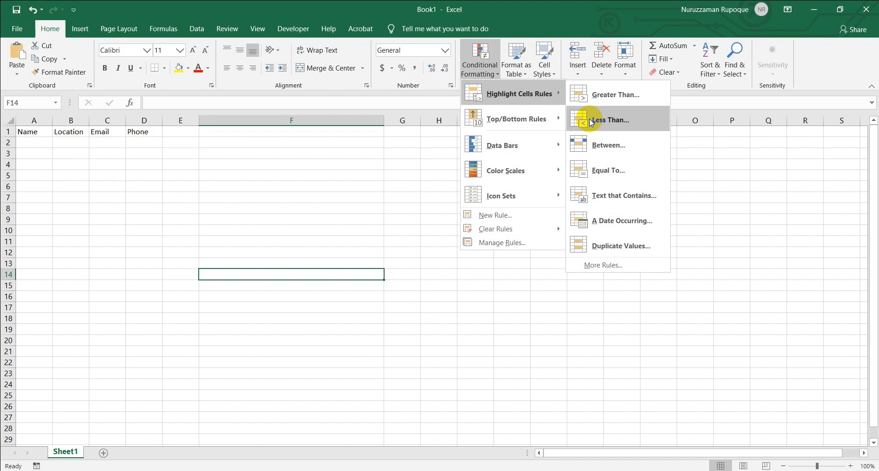
mouse_move(556, 116)
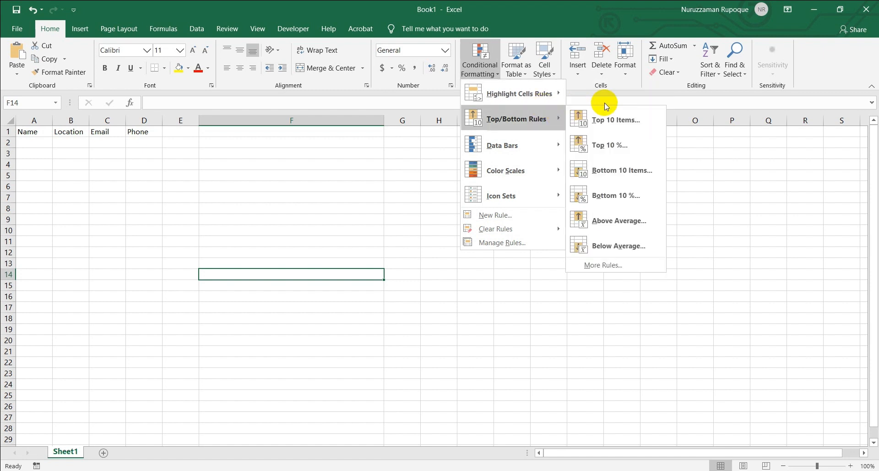
Try formatting cell F14 as a table with the black-header light style, view its filter options, and undo the table
left_click(528, 73)
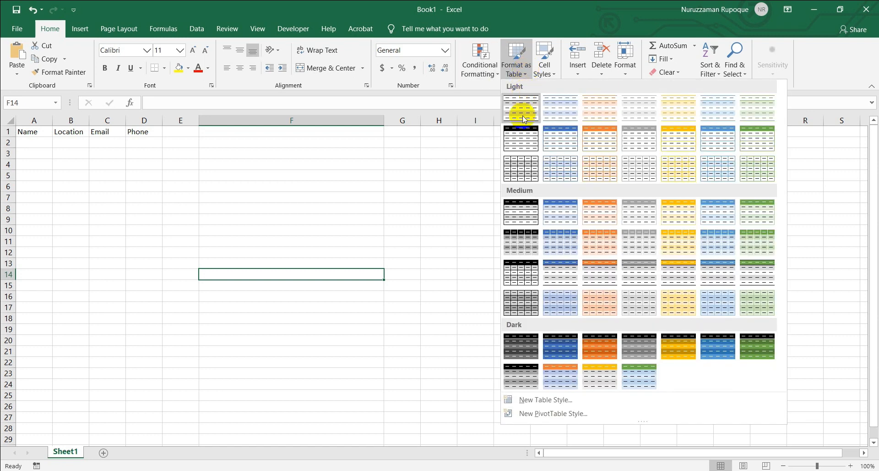
left_click(524, 140)
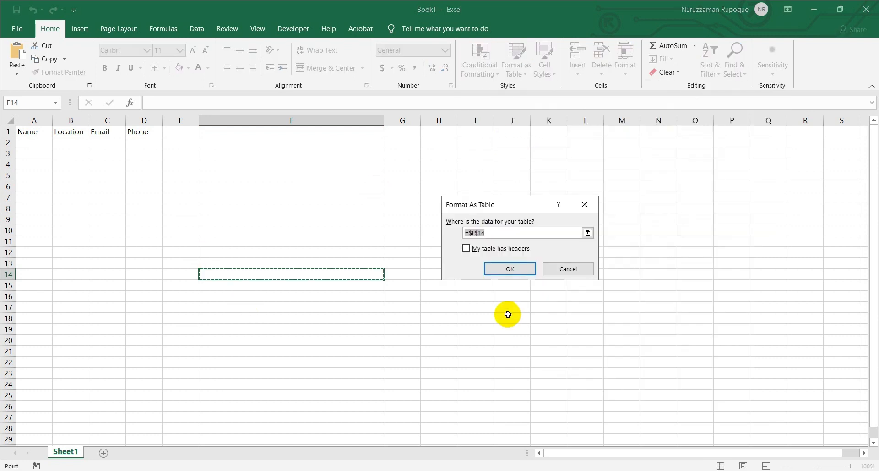
left_click(507, 268)
left_click(271, 327)
left_click(225, 285)
left_click(378, 274)
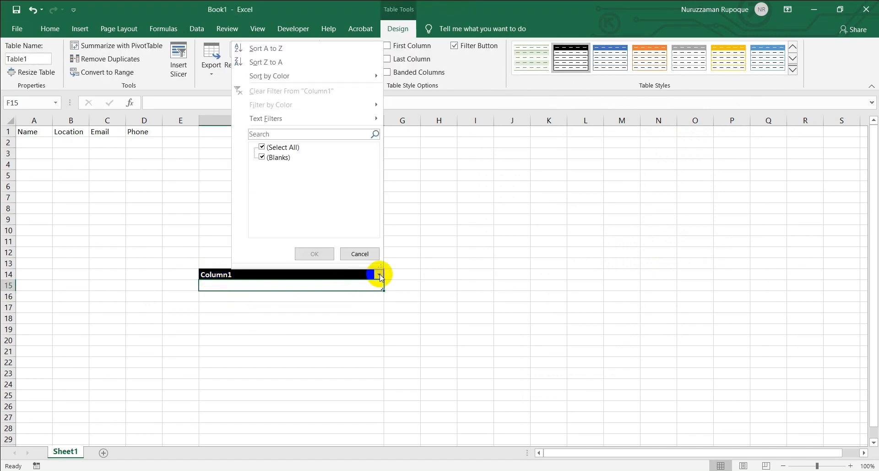
left_click(360, 253)
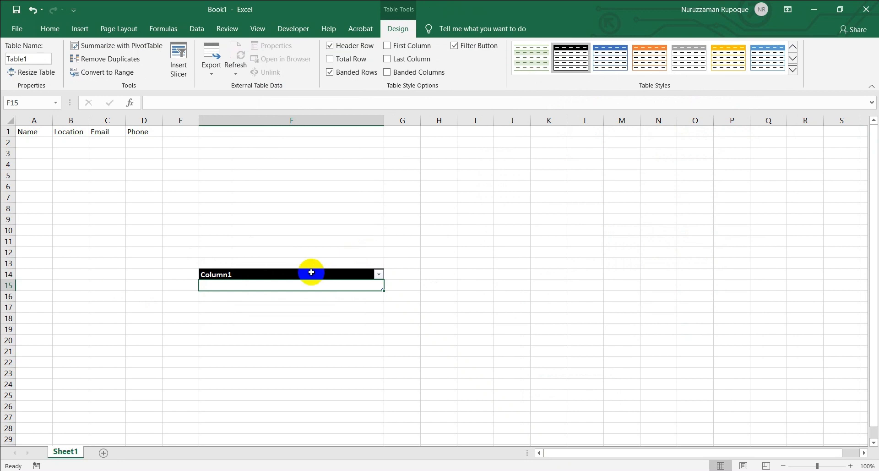
key("ctrl+z")
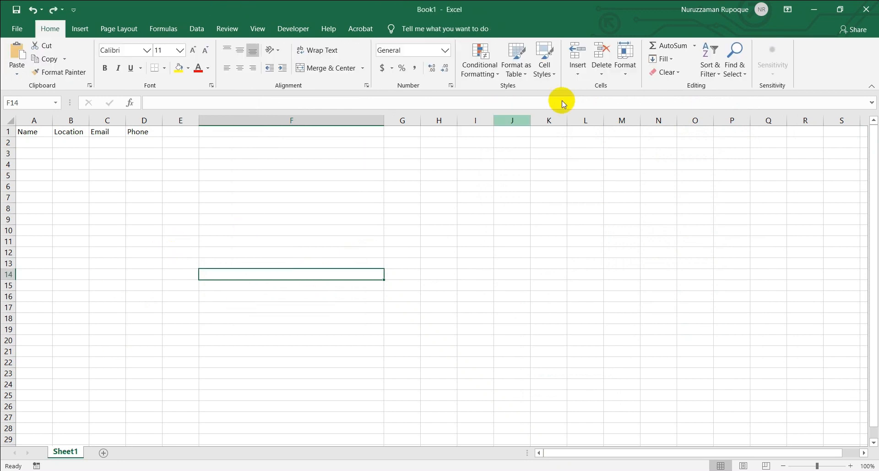
Try the 60% - Accent2 cell style on F14 and undo it
left_click(554, 74)
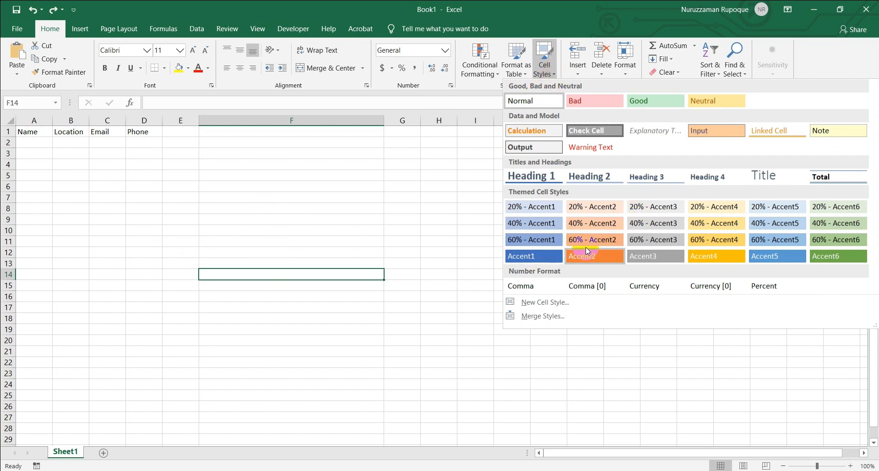
left_click(599, 245)
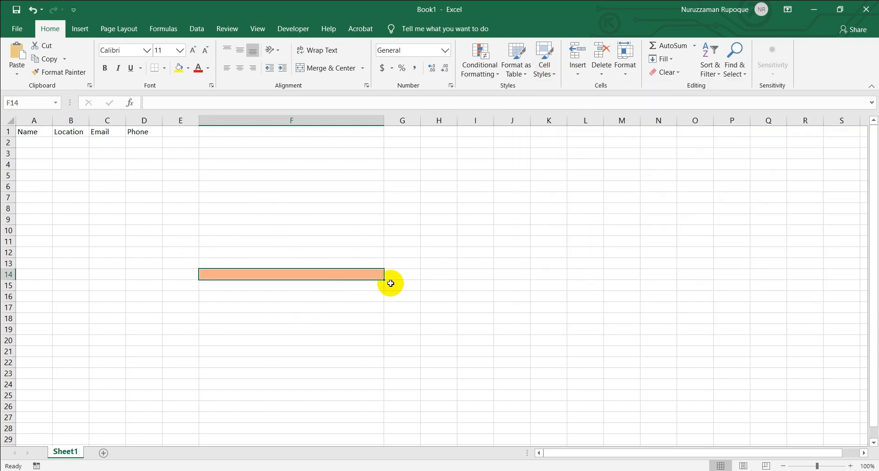
key("ctrl+z")
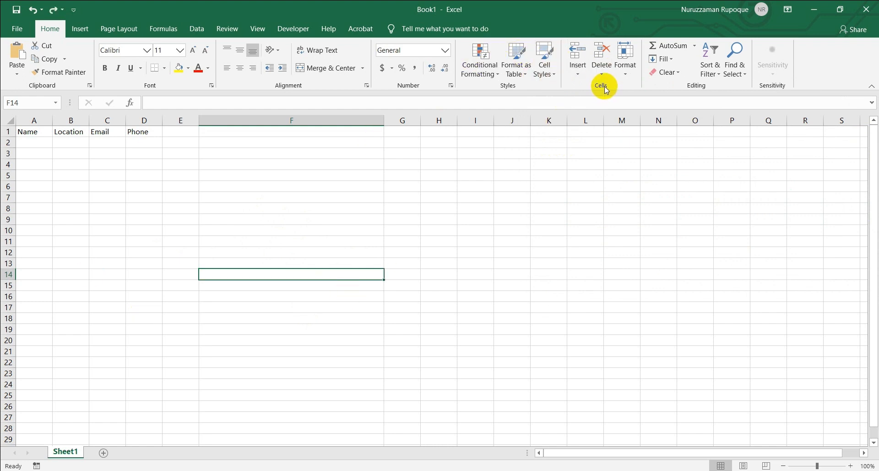
Try enlarging row 3 freehand by its lower border in two stages, and undo both height changes
left_click(628, 73)
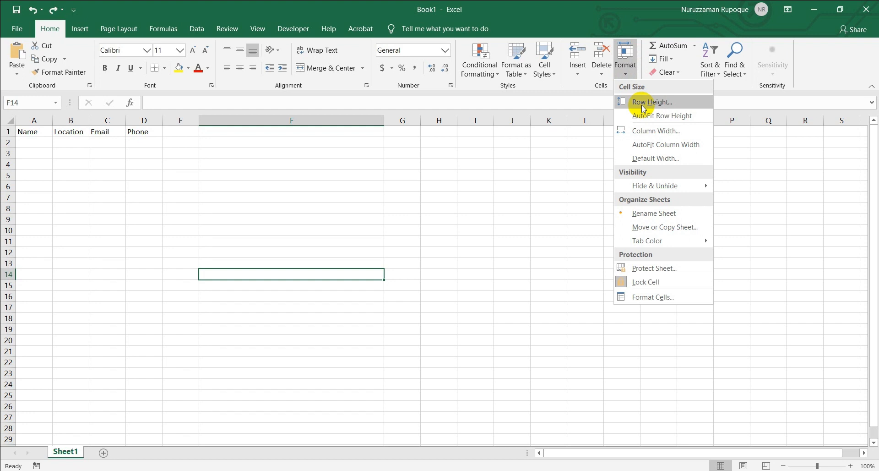
left_click(7, 147)
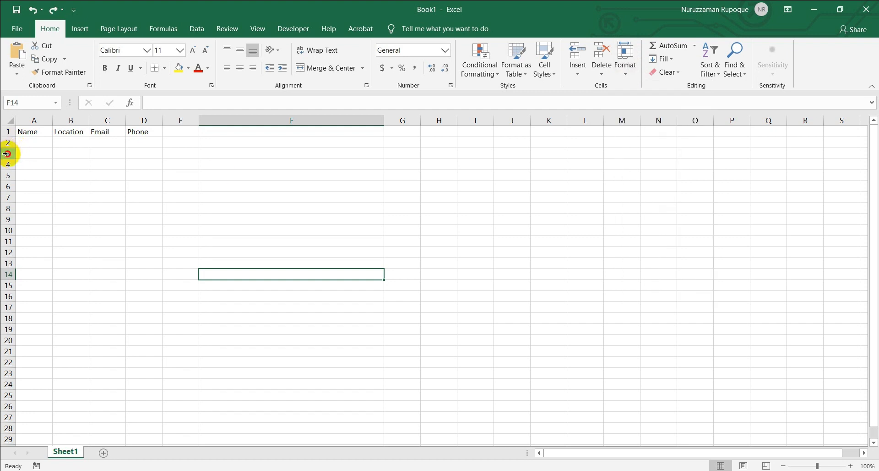
left_click(6, 154)
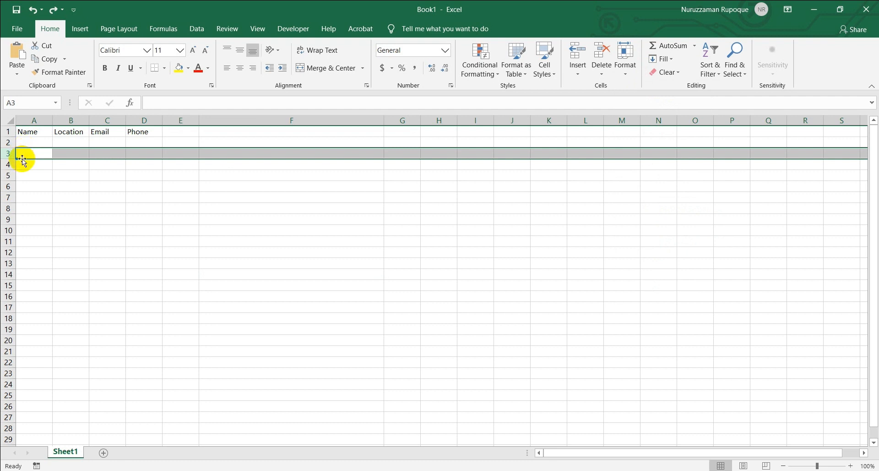
left_click_drag(10, 160, 8, 189)
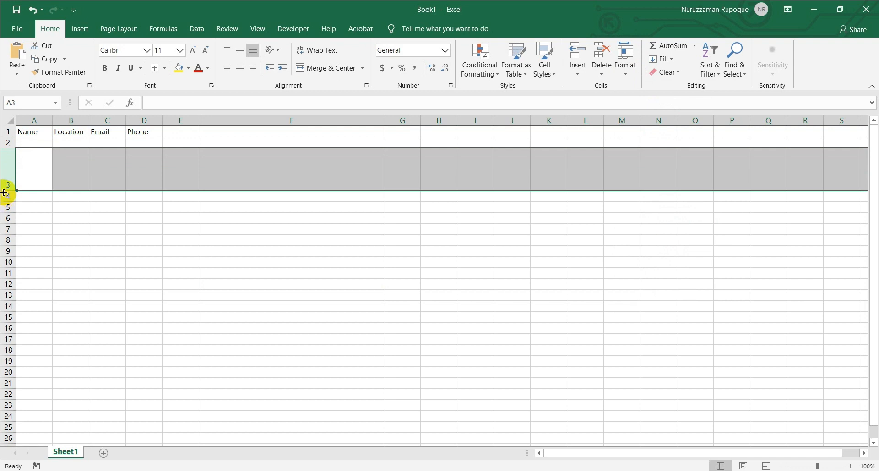
left_click_drag(7, 185, 8, 210)
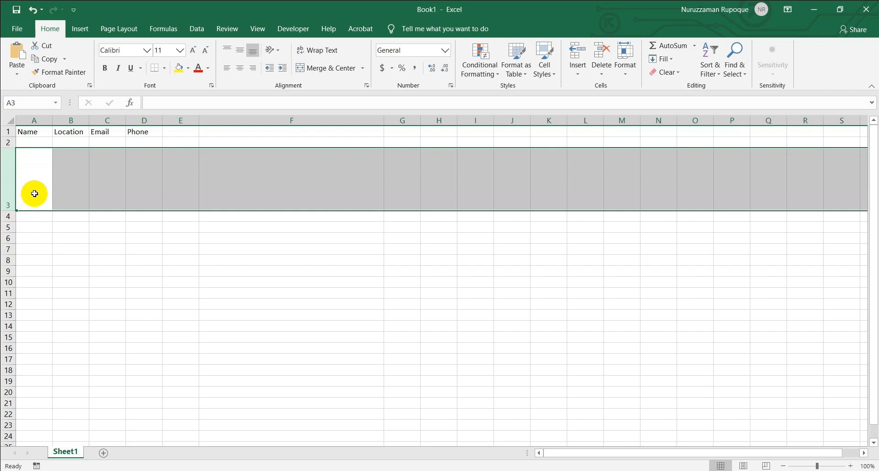
key("ctrl+z")
key("ctrl+z")
Set the height of row 3 to exactly 50
left_click(619, 72)
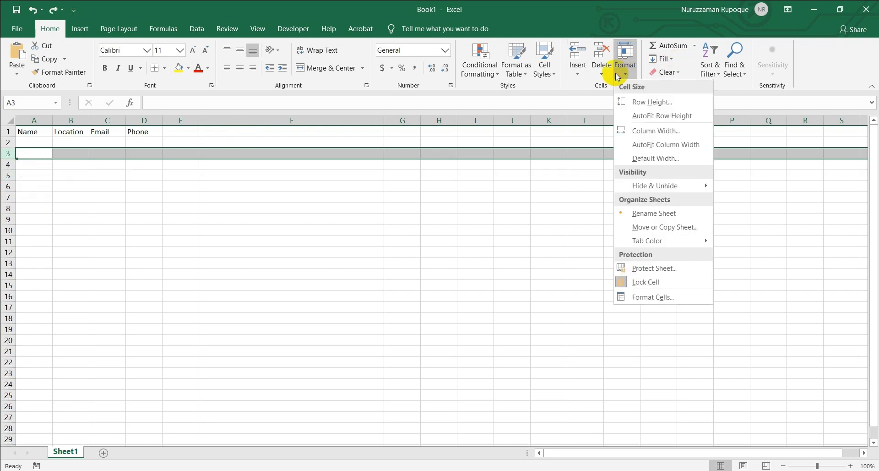
left_click(661, 102)
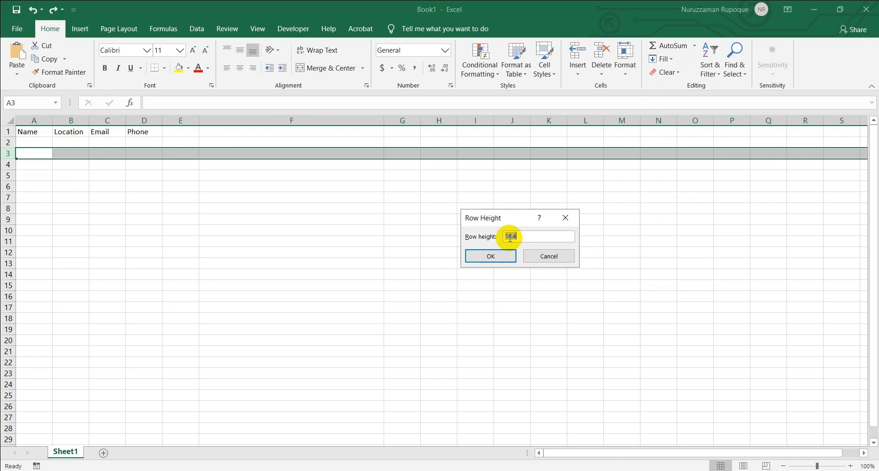
left_click_drag(524, 237, 476, 234)
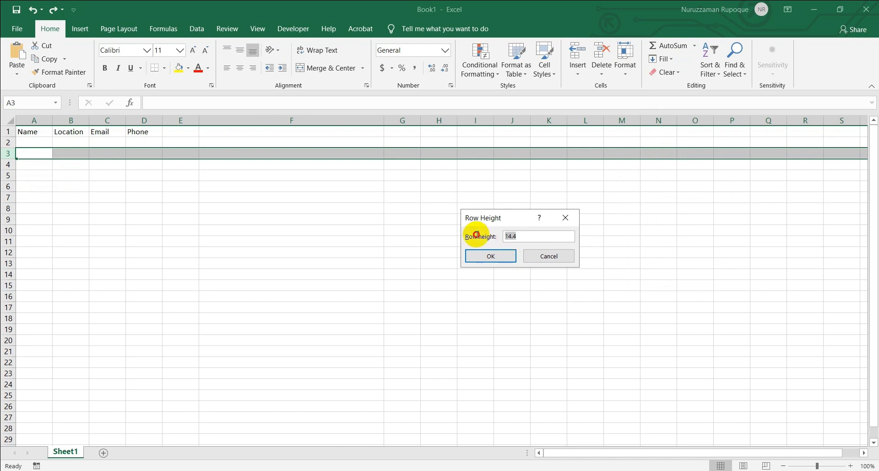
type("50")
left_click(499, 258)
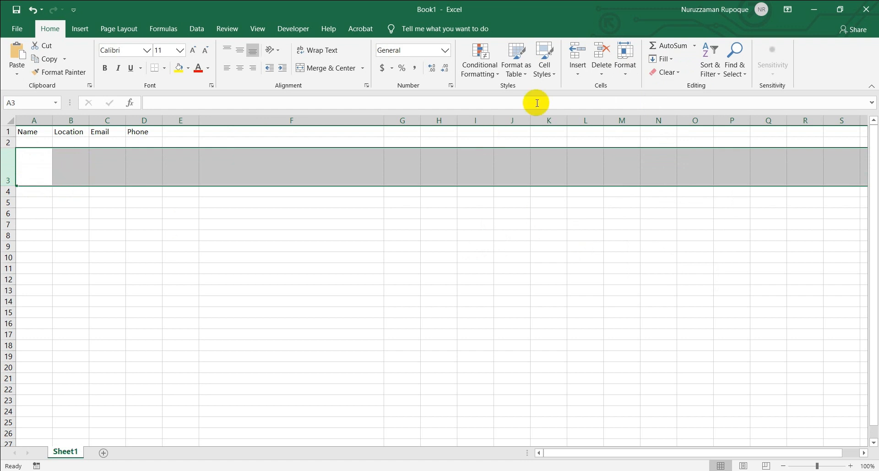
Set the width of column A, which holds the Name heading, to exactly 25
left_click(626, 74)
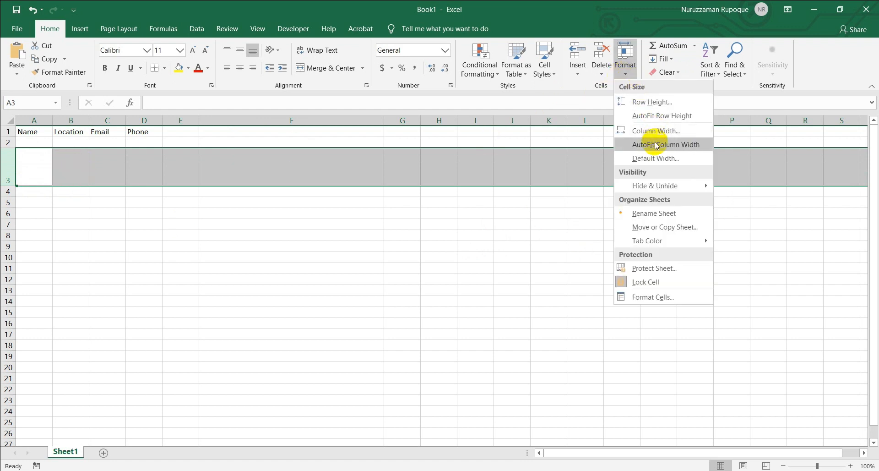
left_click(37, 119)
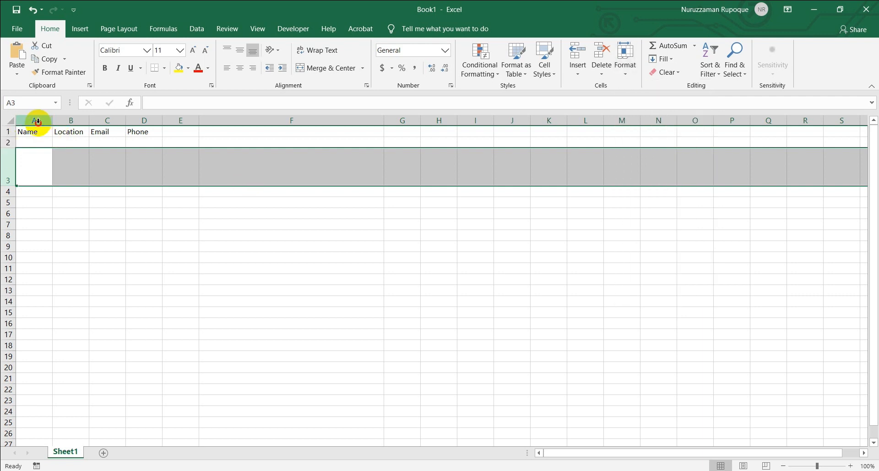
left_click(35, 120)
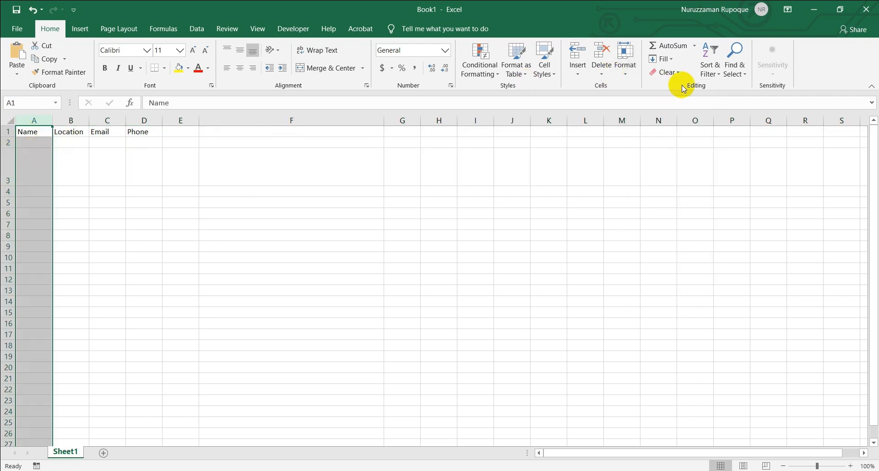
left_click(630, 72)
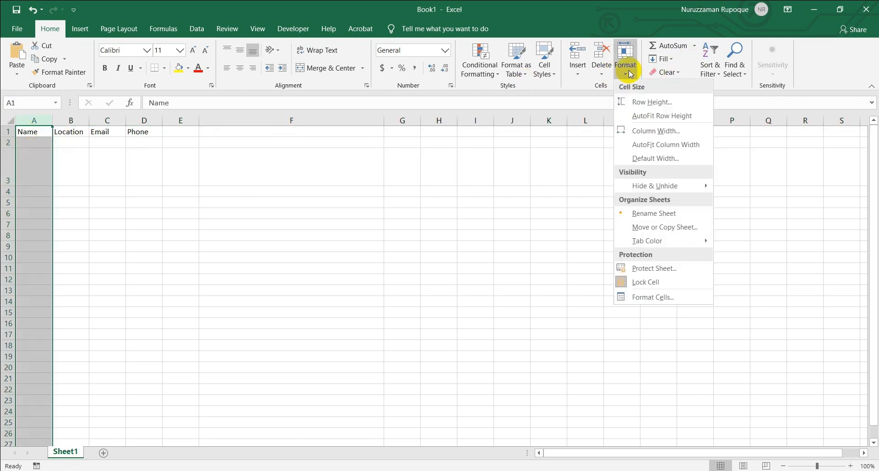
left_click(680, 133)
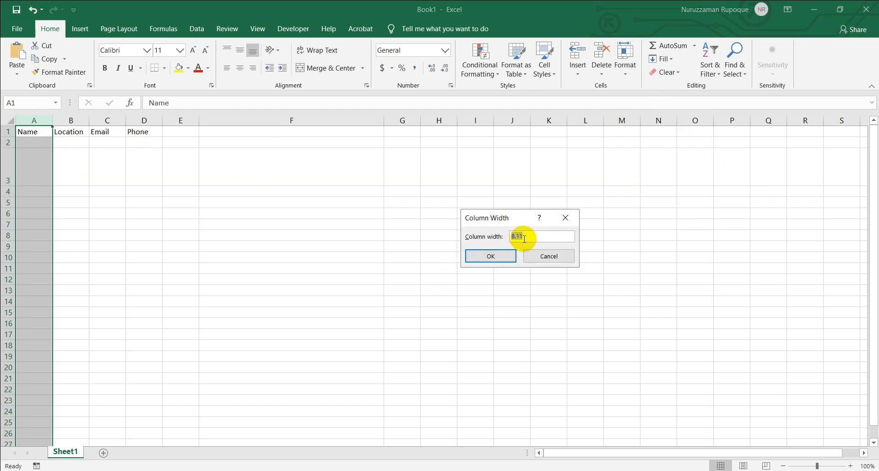
type("25")
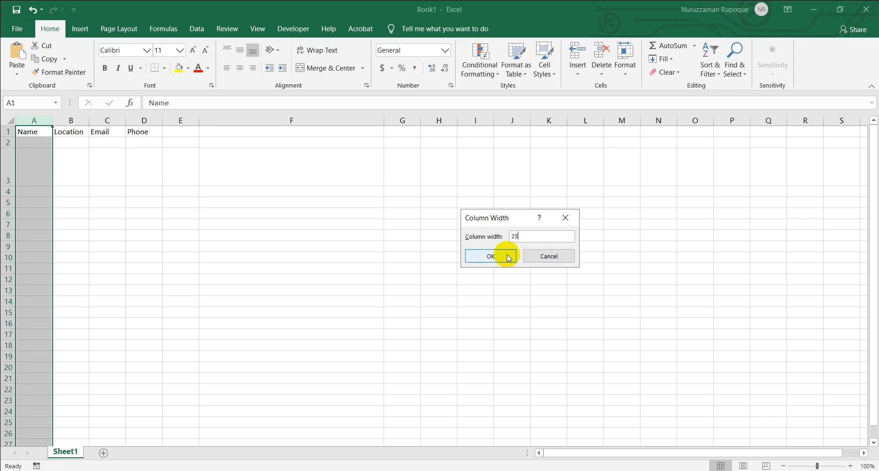
left_click(508, 258)
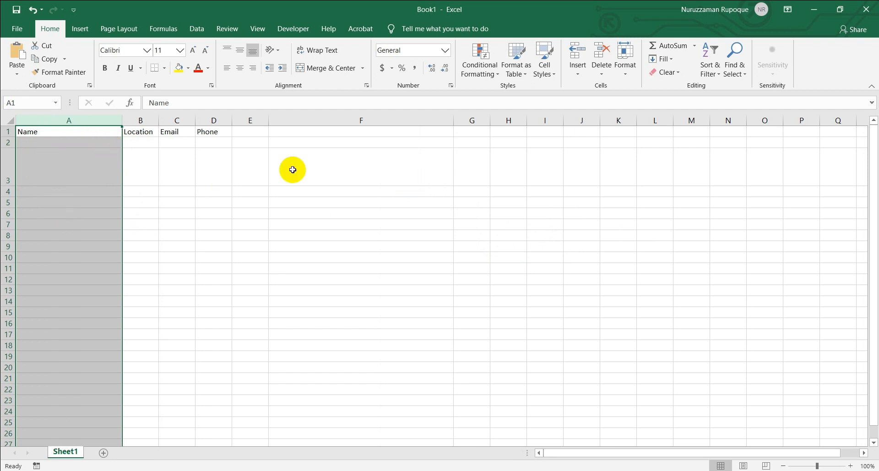
Review the available cell Format, Fill and Clear options without applying any of them
left_click(626, 69)
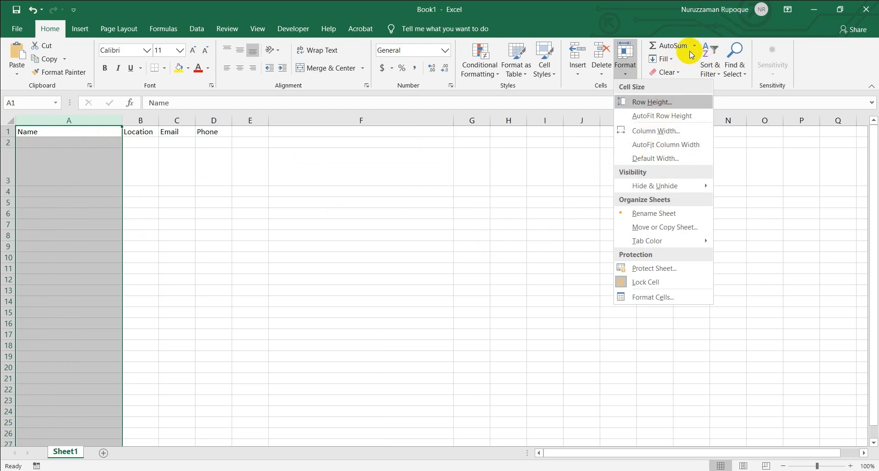
left_click(671, 60)
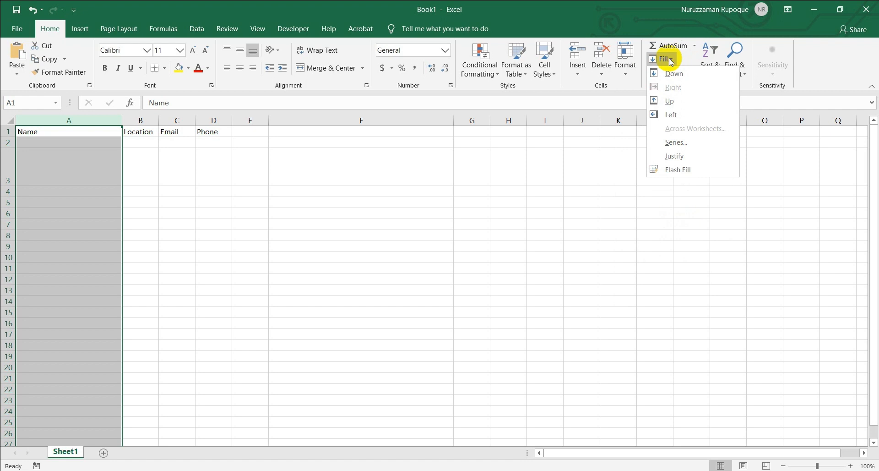
left_click(669, 59)
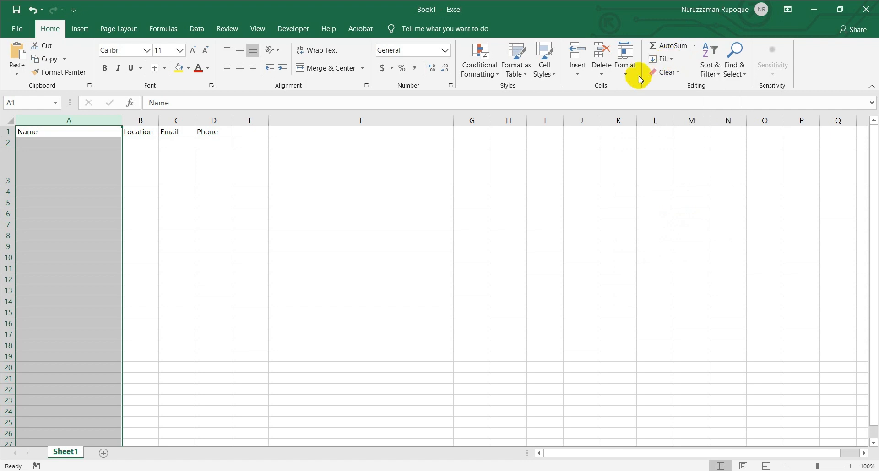
left_click(677, 72)
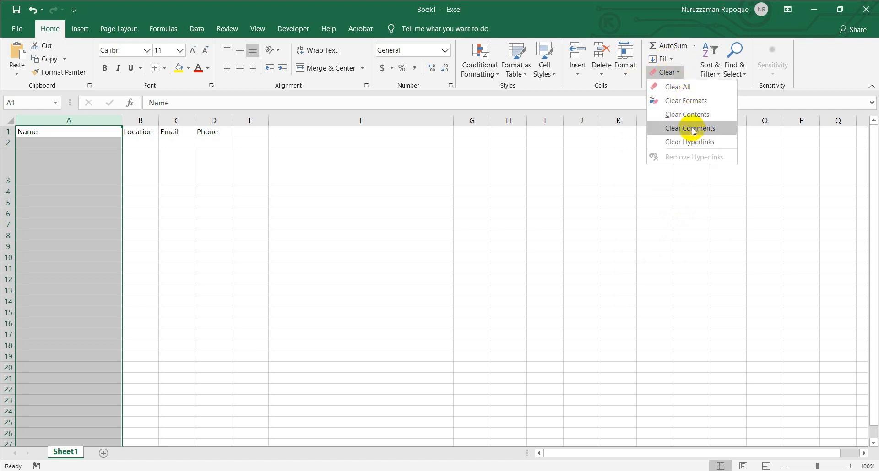
left_click(247, 238)
left_click(215, 224)
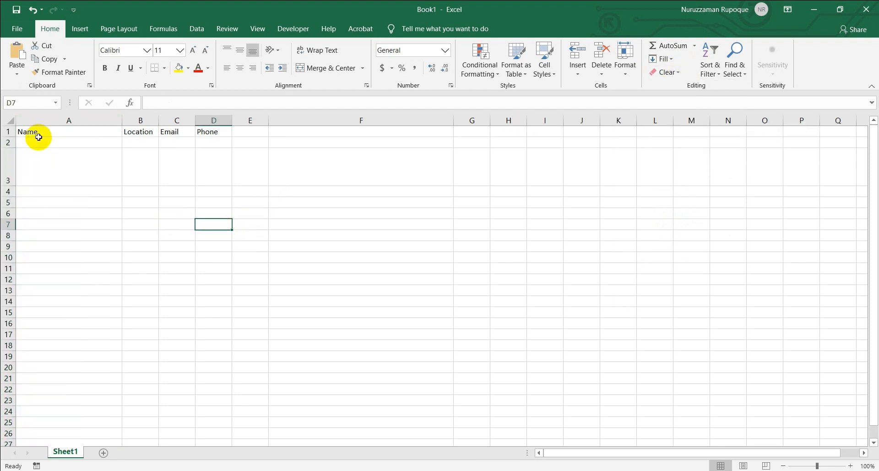
left_click(21, 164)
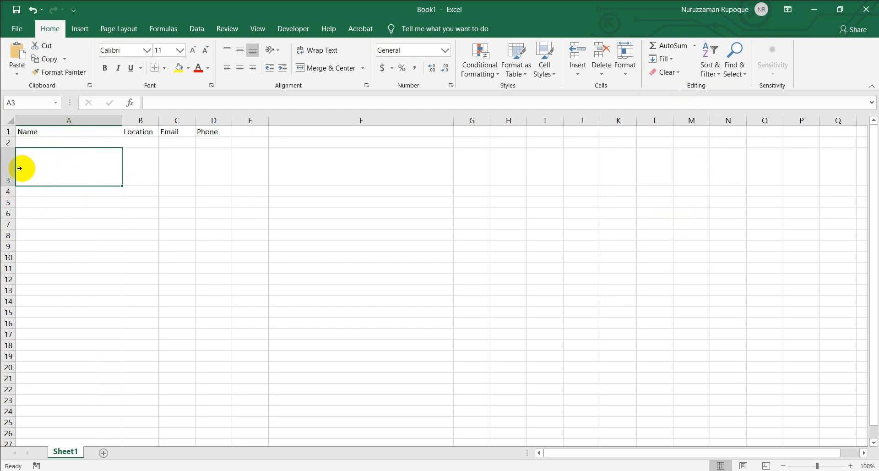
left_click(46, 120)
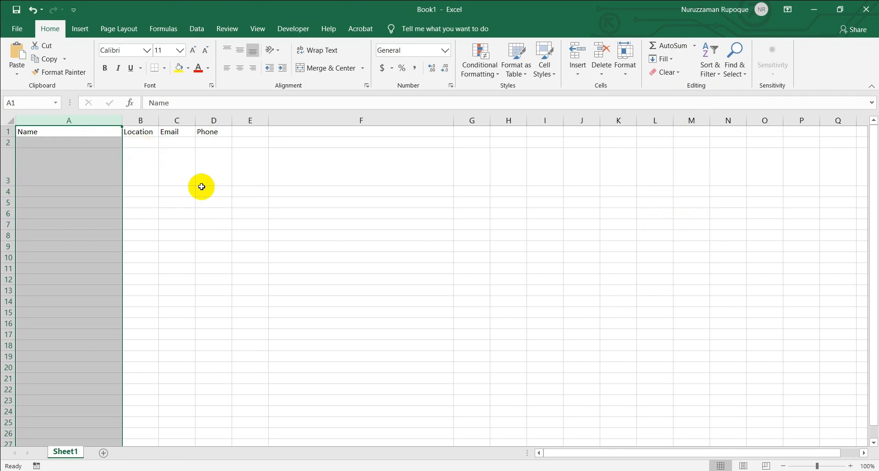
left_click(232, 234)
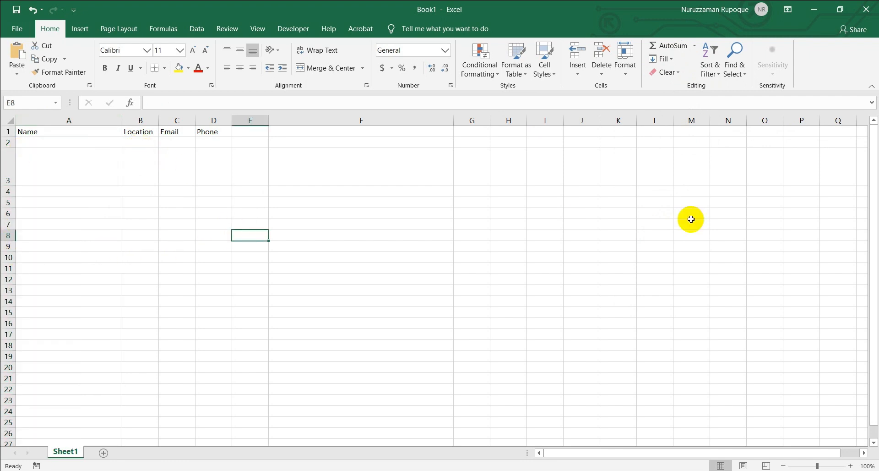
scroll(691, 220, "down", 4)
scroll(271, 241, "up", 4)
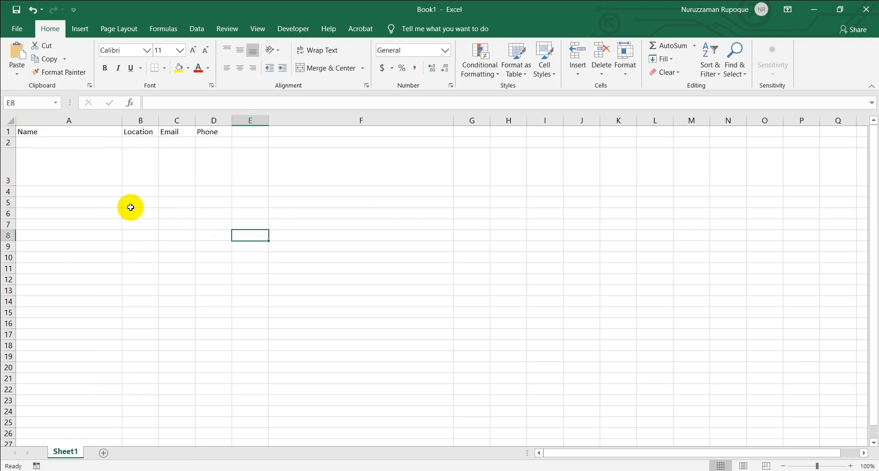
Fill the Location and Phone heading cells with yellow and set the Name heading's font color to red
left_click(138, 132)
left_click(178, 70)
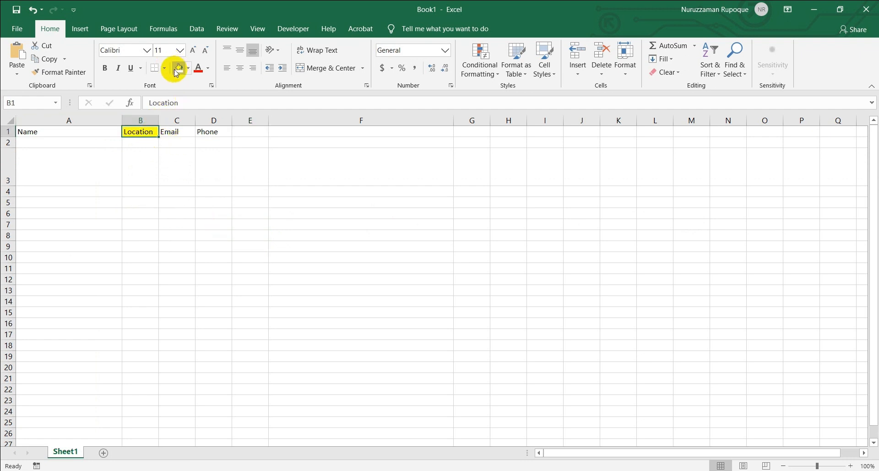
left_click(213, 129)
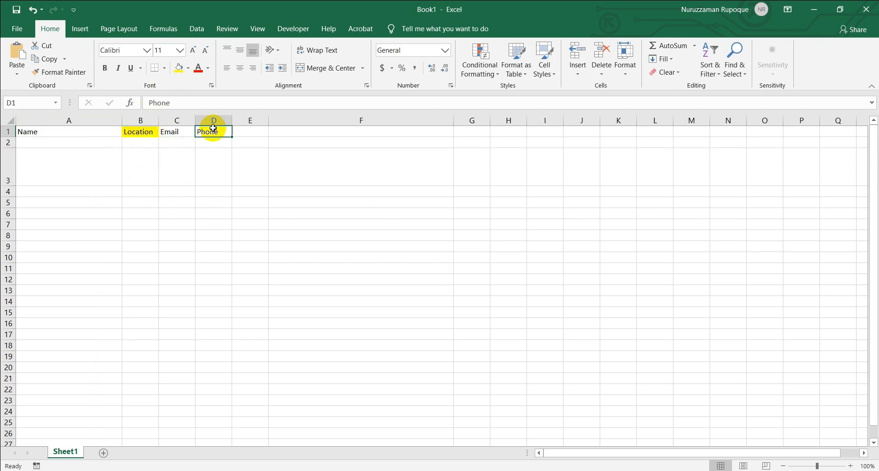
left_click(179, 68)
left_click(59, 132)
left_click(198, 68)
left_click(147, 234)
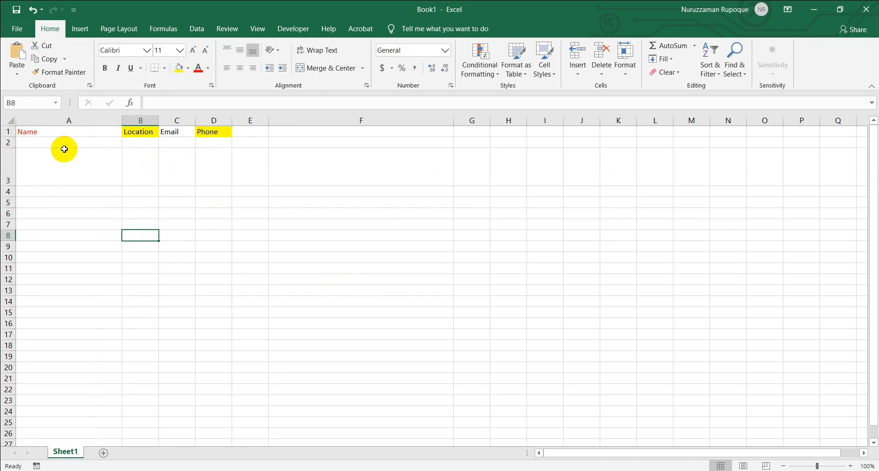
Clear all cell formats from the entire sheet while keeping the heading text
left_click(139, 130)
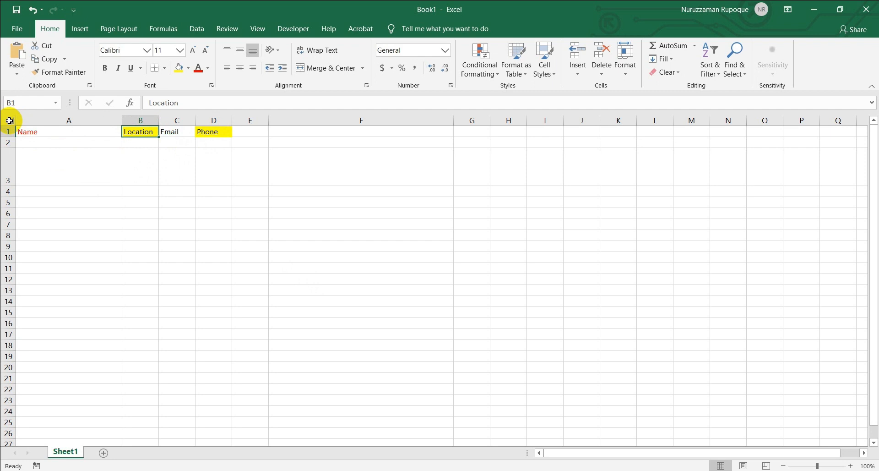
left_click(9, 120)
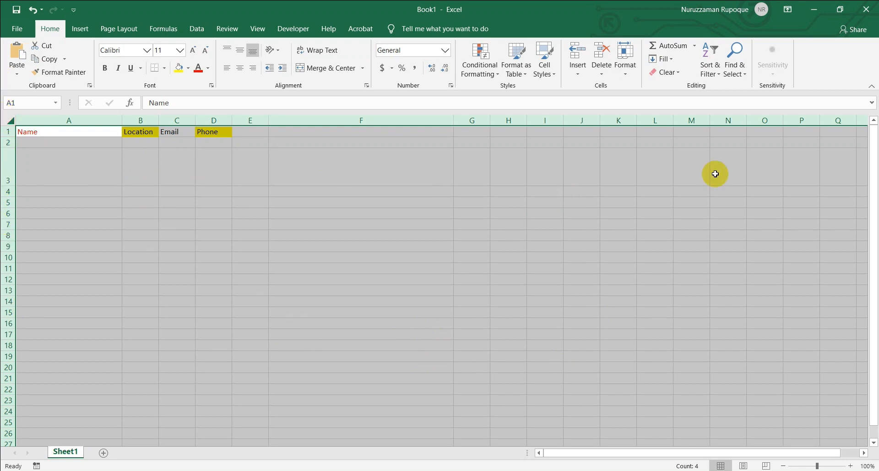
left_click(672, 73)
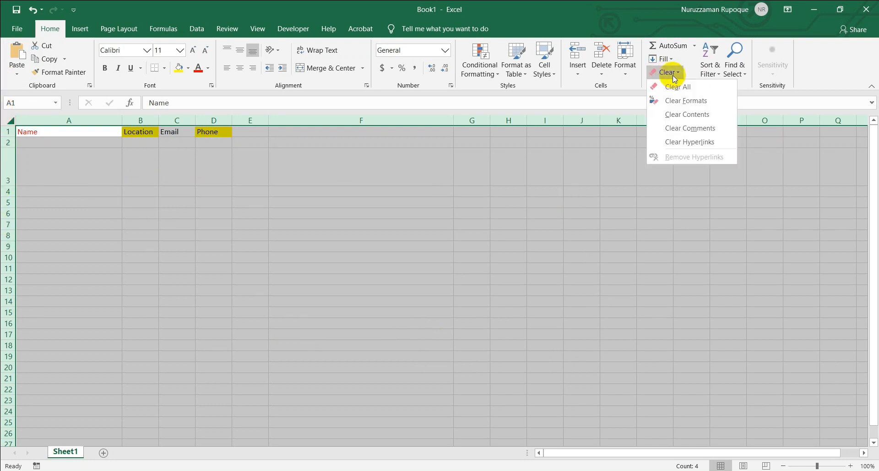
left_click(708, 100)
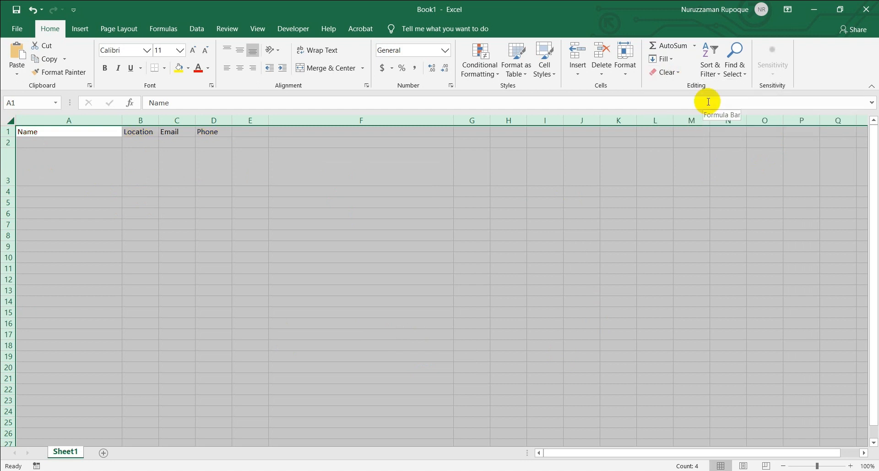
left_click(673, 72)
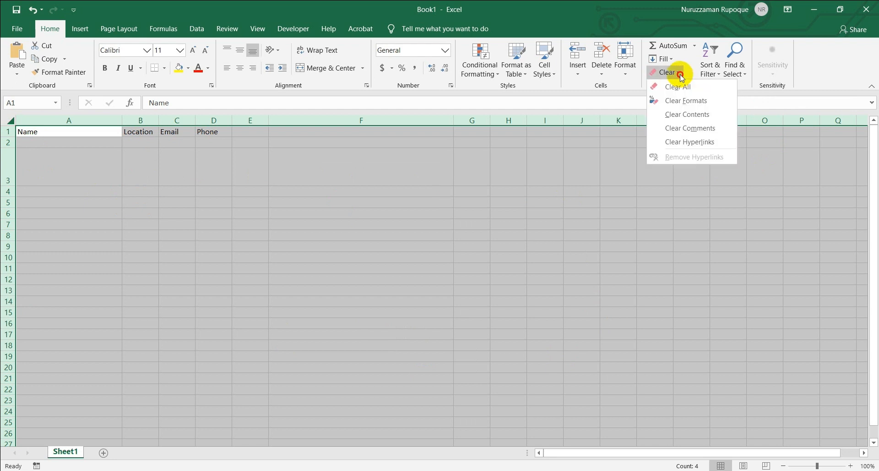
left_click(696, 97)
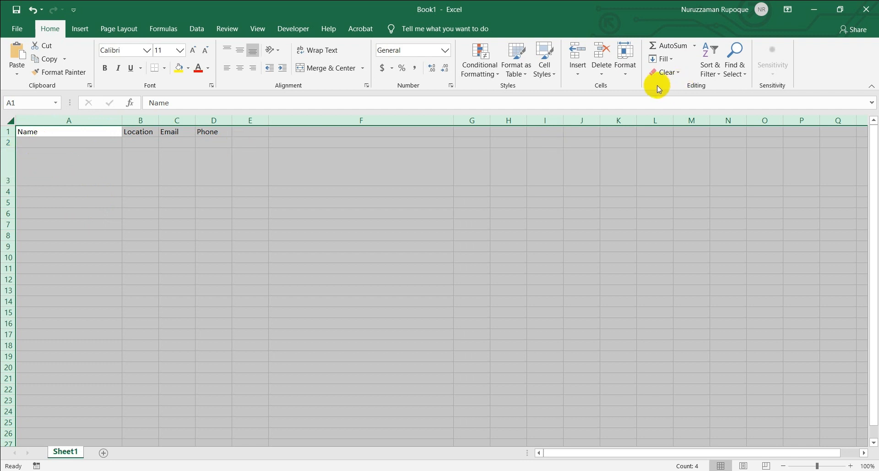
AutoFit the height of all rows and try to apply the standard column width of 8.11 to the whole sheet
left_click(629, 76)
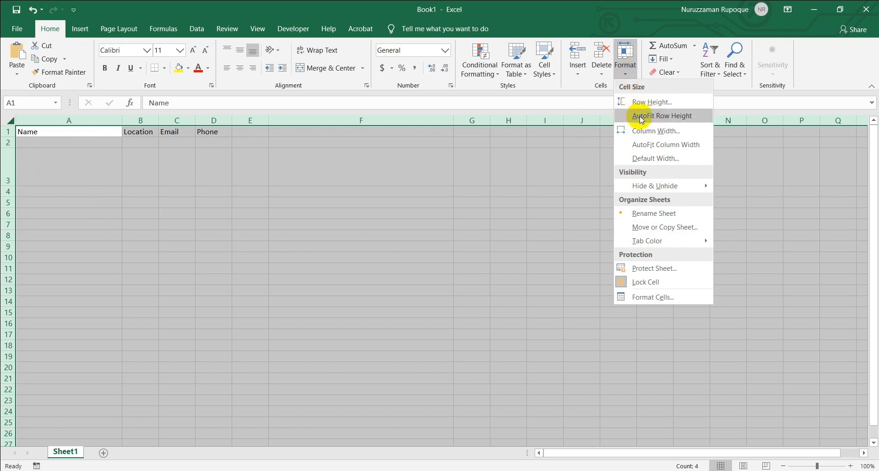
left_click(688, 119)
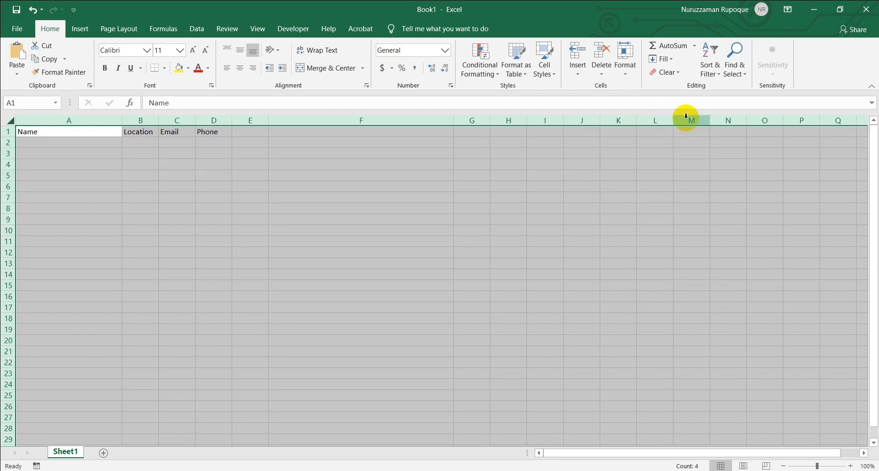
left_click(630, 71)
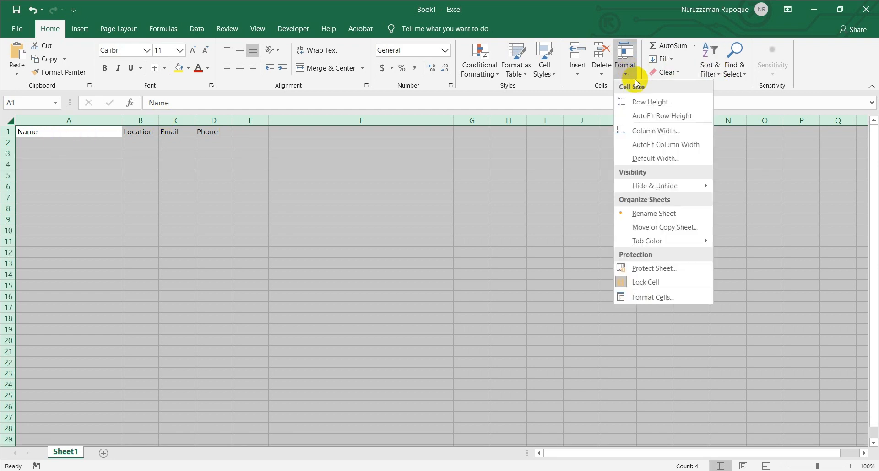
left_click(682, 159)
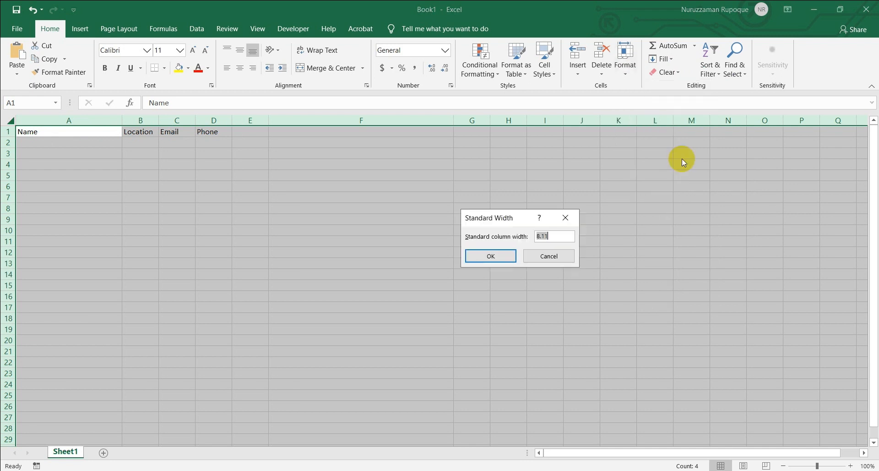
left_click(492, 254)
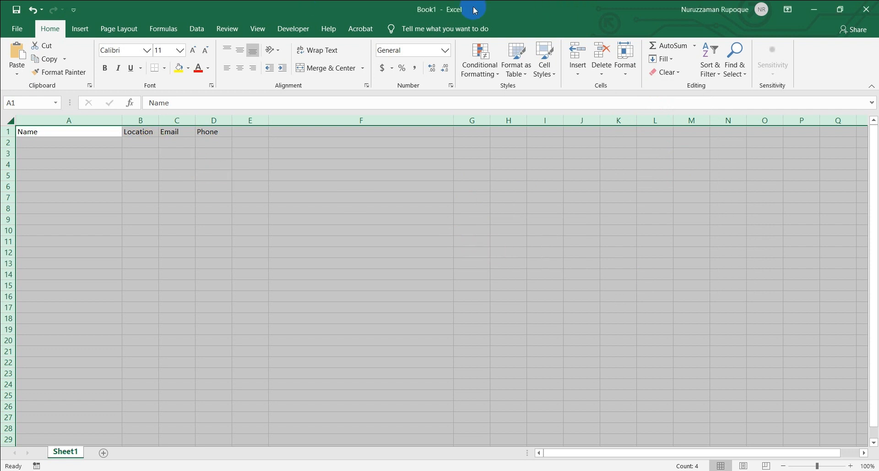
Turn off Lock Cell for all cells in the sheet and try the standard column width of 8.11 again
left_click(631, 69)
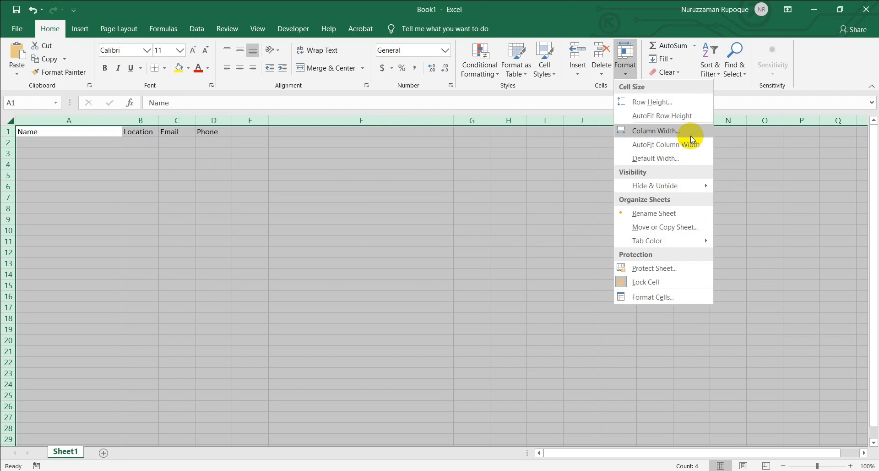
left_click(643, 282)
left_click(625, 59)
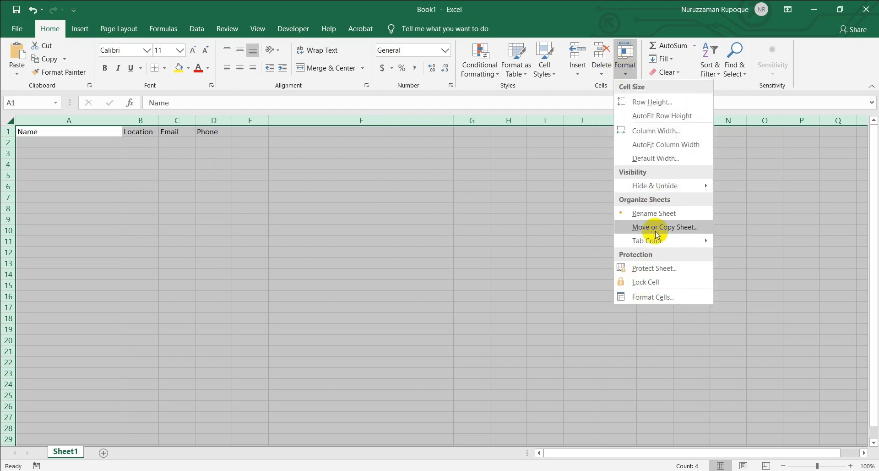
left_click(675, 157)
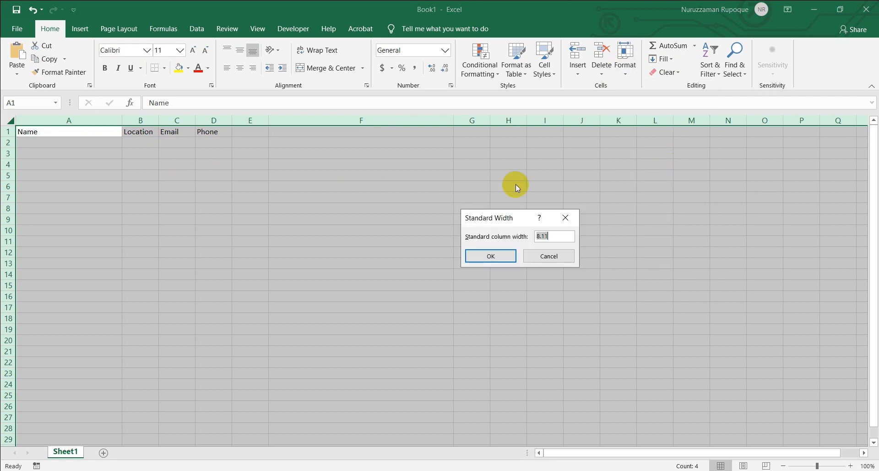
left_click(496, 257)
left_click(176, 197)
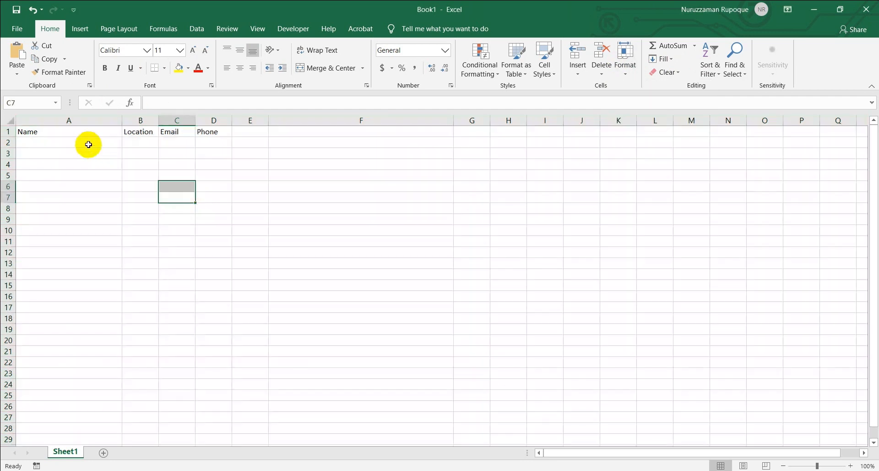
Try the default column width on column A, and AutoFit the column's width to the Name heading
left_click(79, 120)
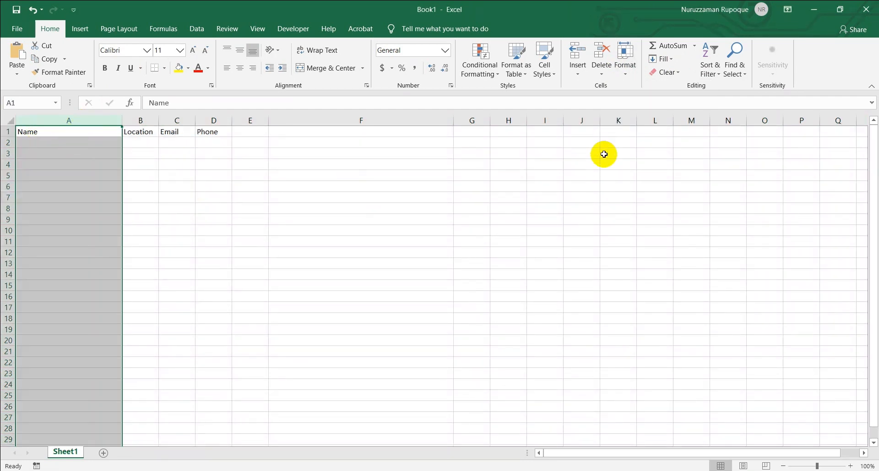
left_click(625, 62)
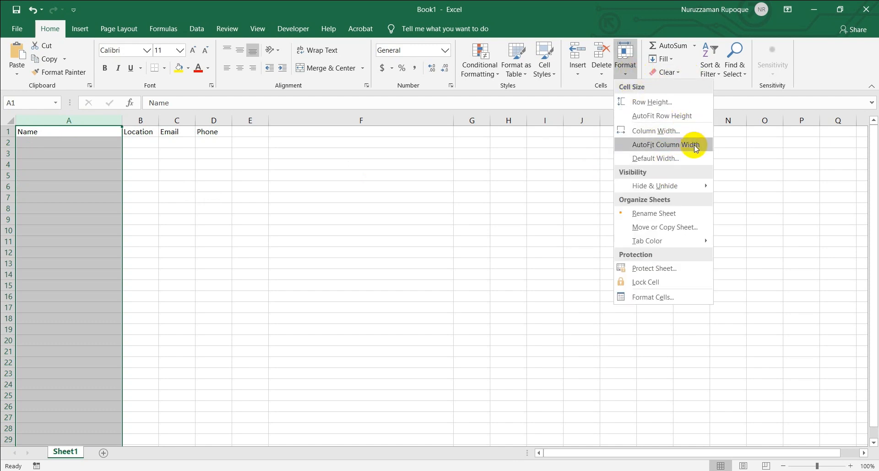
left_click(672, 159)
left_click(491, 256)
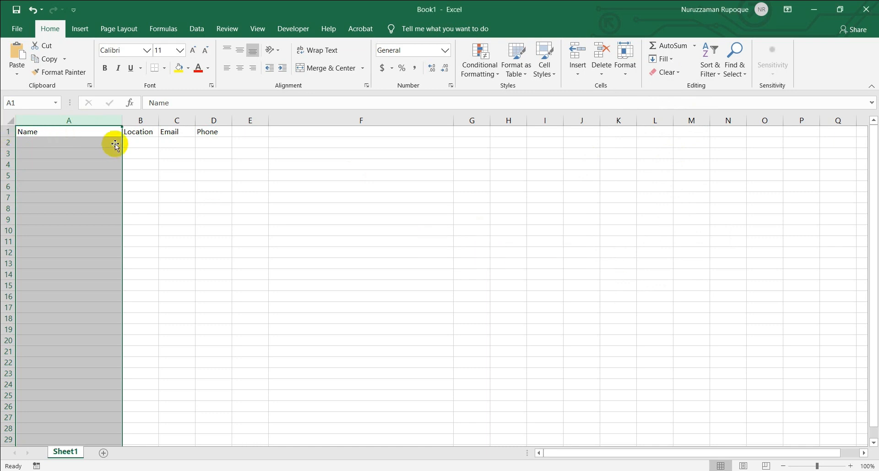
left_click(625, 59)
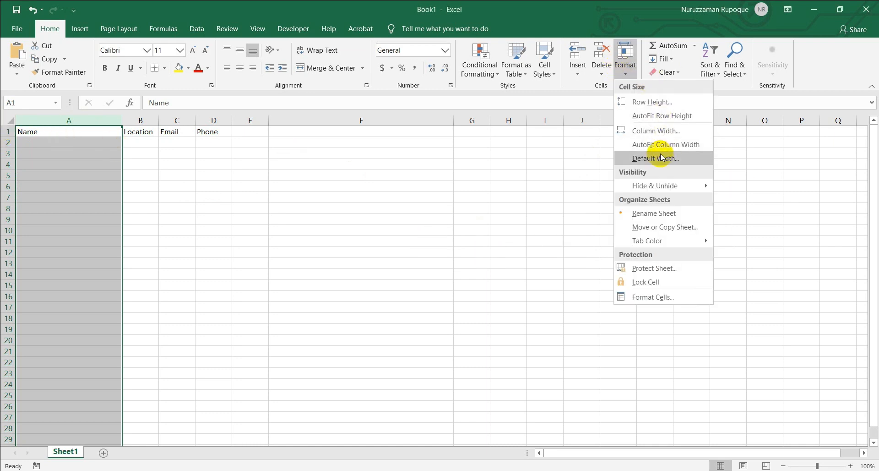
left_click(672, 148)
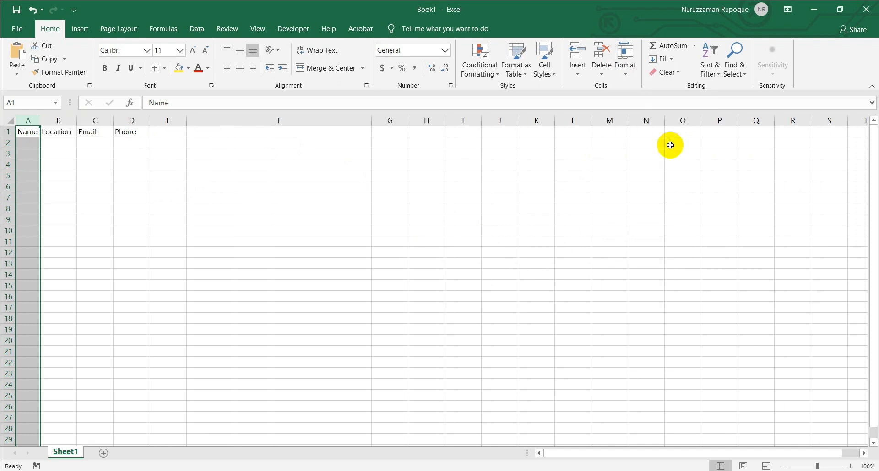
Widen column A freehand to about twice the width of the Name heading
left_click(628, 66)
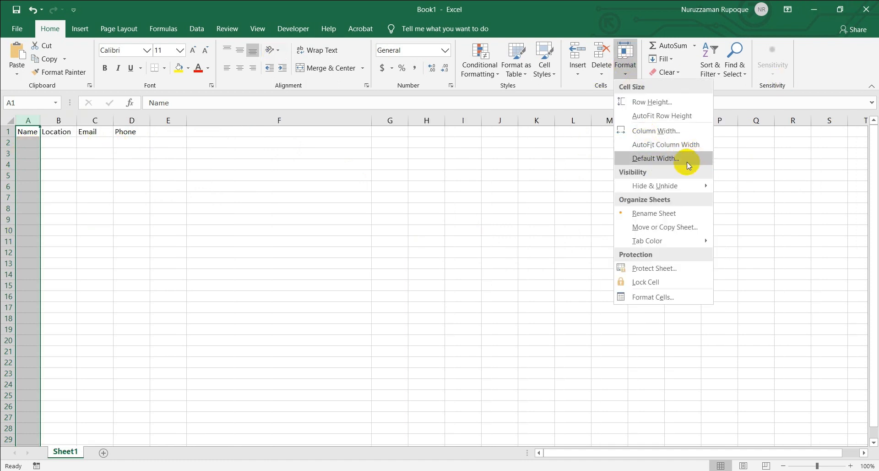
left_click(100, 219)
left_click(44, 152)
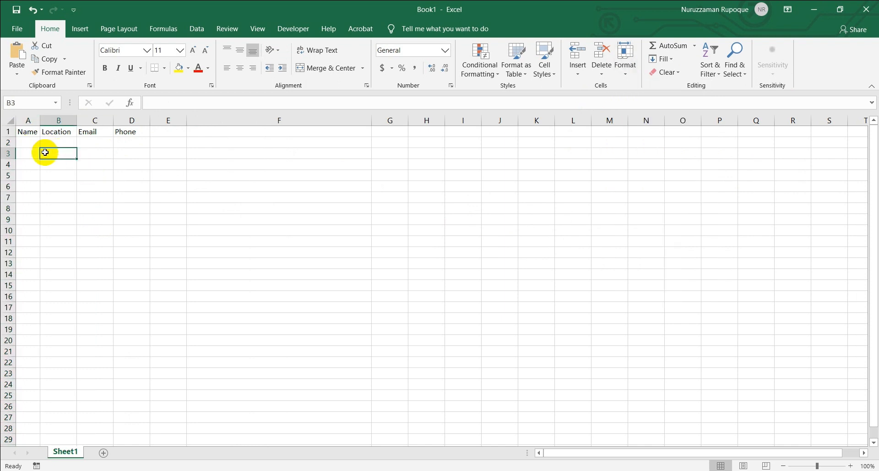
left_click_drag(40, 121, 68, 121)
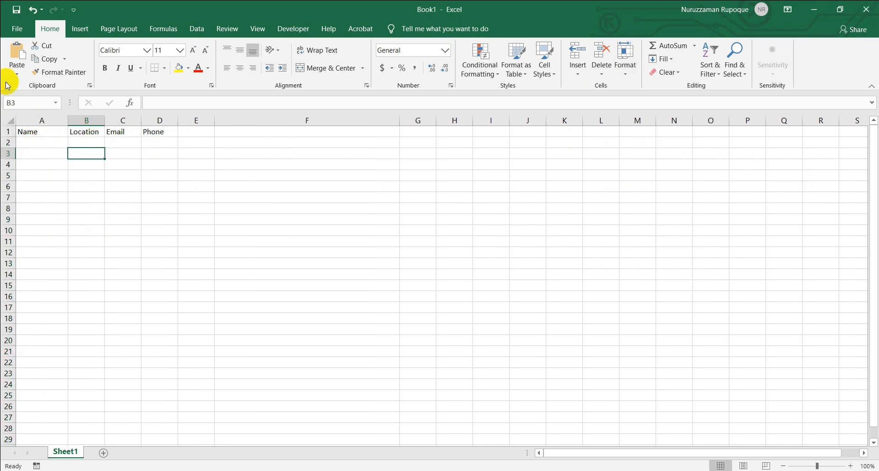
Examine the available sorting, finding, picture, WordArt, page layout and data commands without applying any of them
left_click(277, 120)
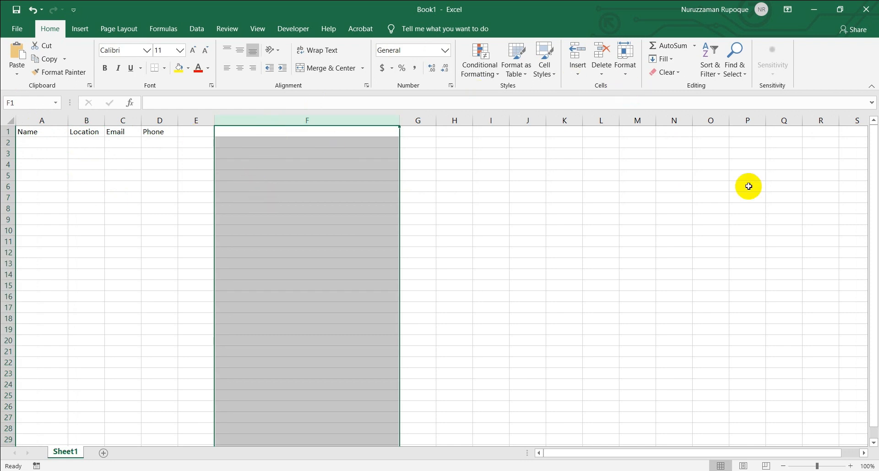
left_click(721, 69)
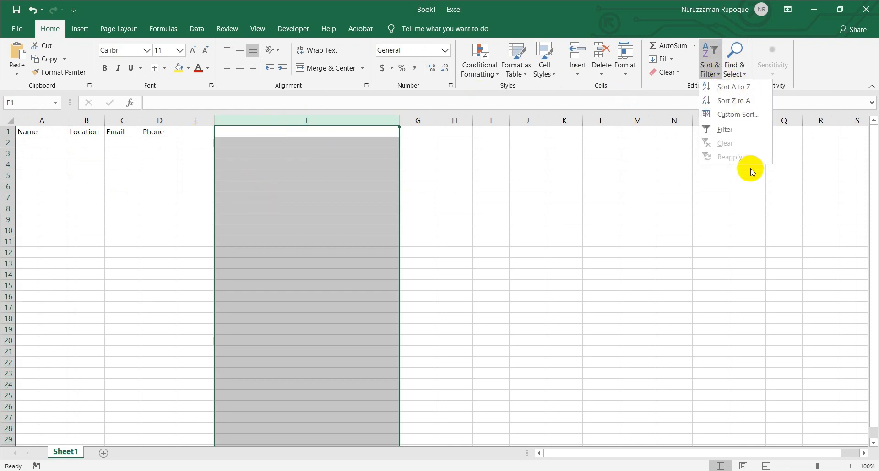
left_click(738, 69)
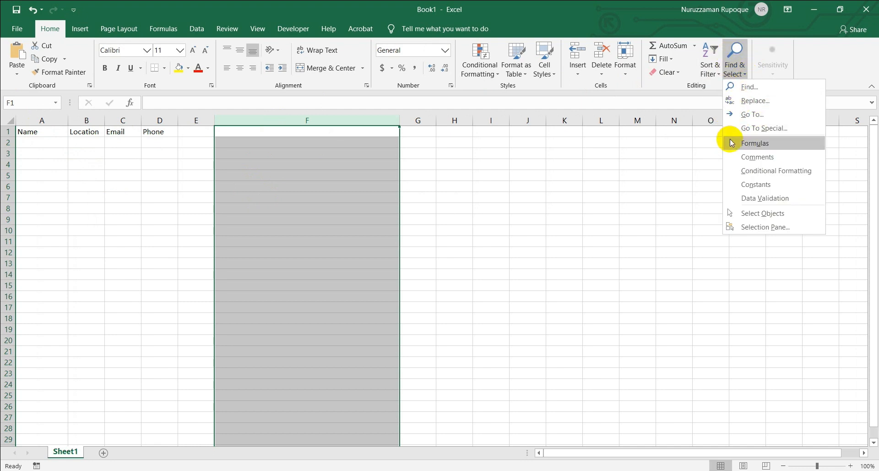
left_click(80, 31)
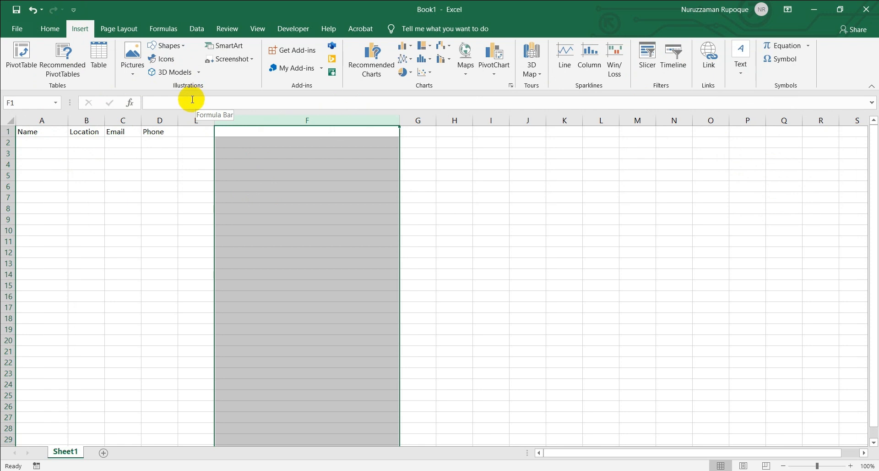
left_click(135, 78)
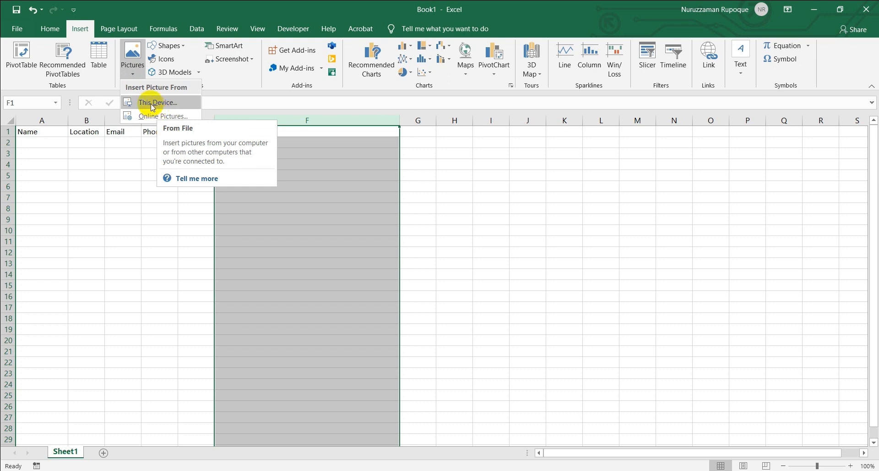
left_click(740, 67)
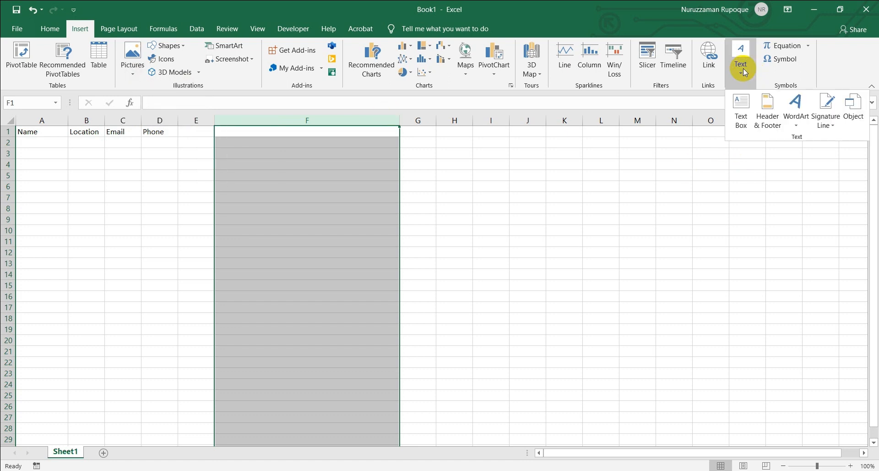
left_click(798, 129)
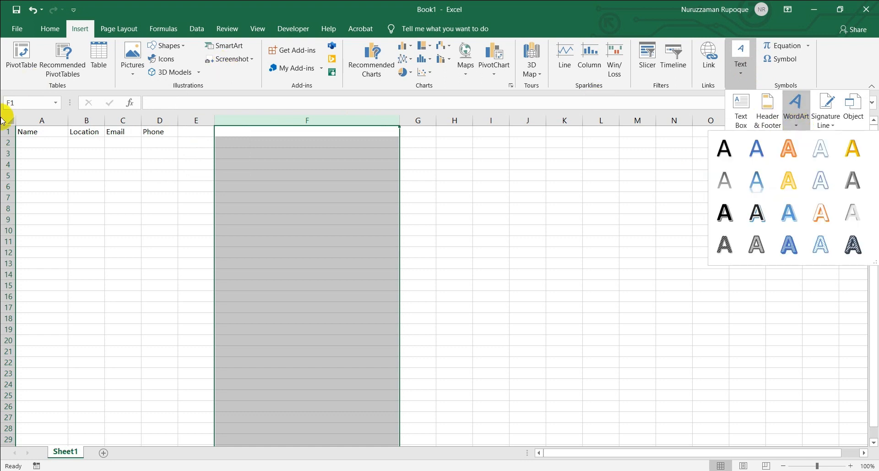
left_click(117, 28)
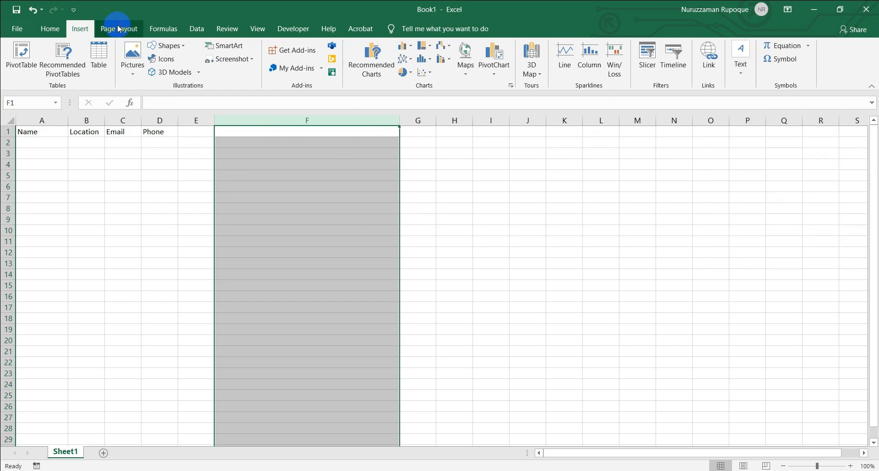
left_click(118, 28)
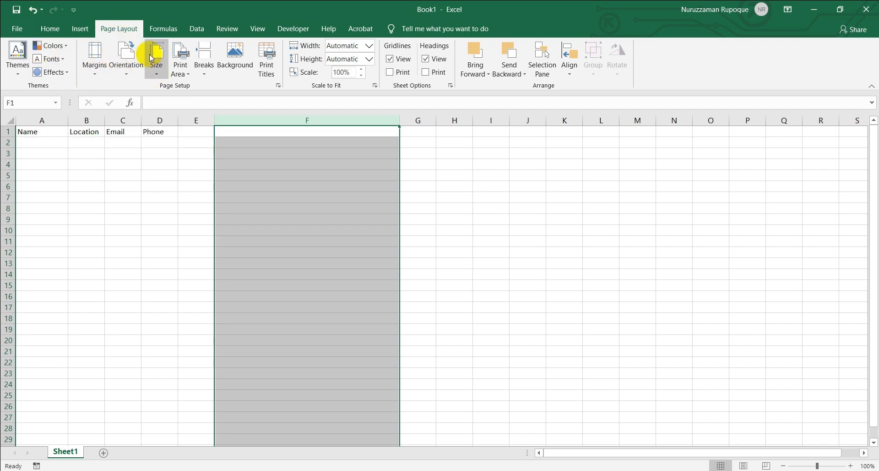
left_click(195, 31)
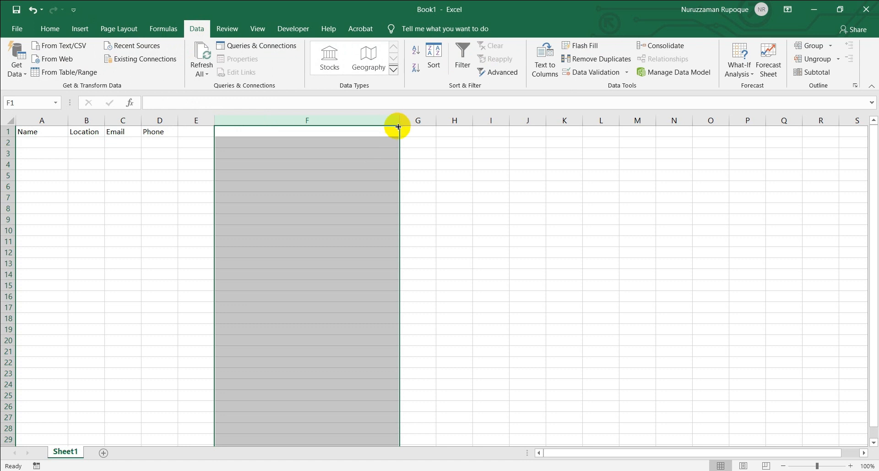
Narrow the wide empty column F and column A freehand to about the same width as the neighbouring columns
left_click_drag(399, 121, 251, 123)
left_click_drag(68, 122, 50, 124)
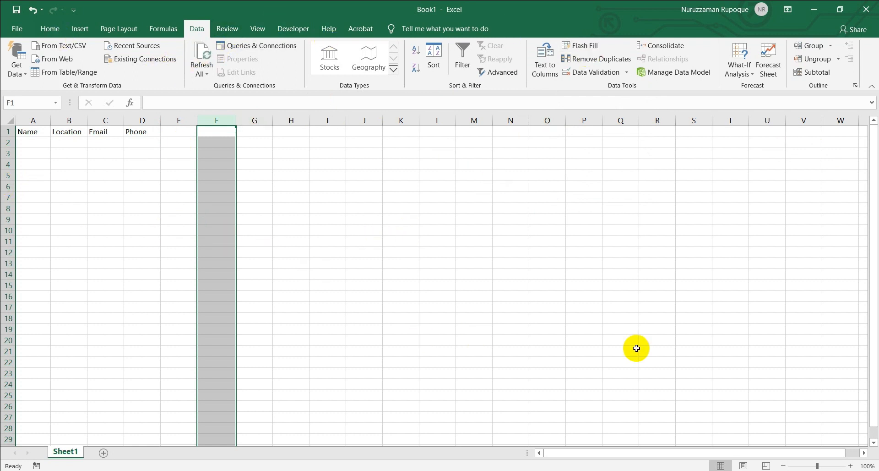
left_click(401, 296)
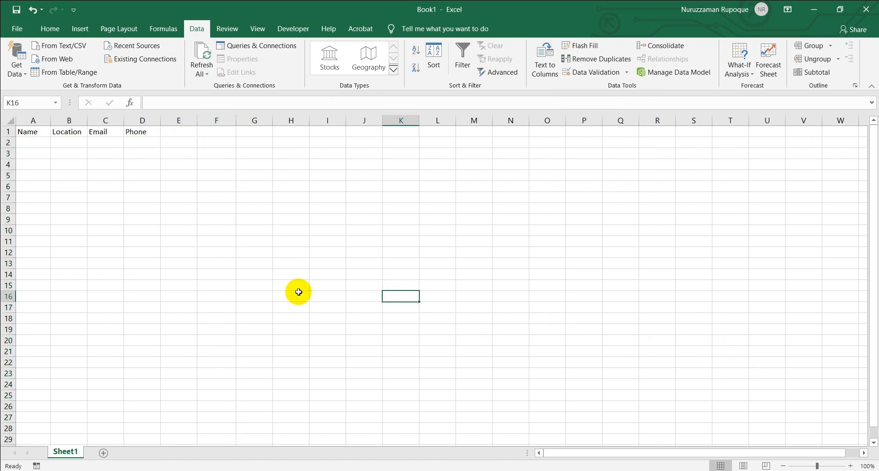